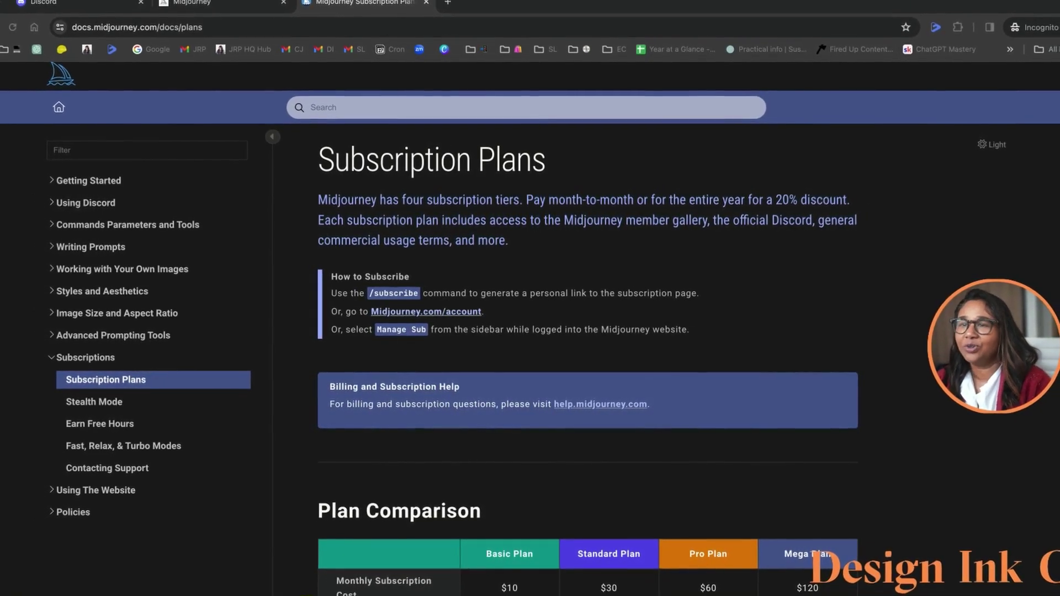
Examine the Plan Comparison table on the Subscription Plans page, covering costs, GPU time, stealth mode, concurrent jobs and usage rights.
{"action": "scroll", "coordinate": [588, 331], "scroll_direction": "down", "scroll_amount": 3}
{"action": "scroll", "coordinate": [585, 331], "scroll_direction": "down", "scroll_amount": 4}
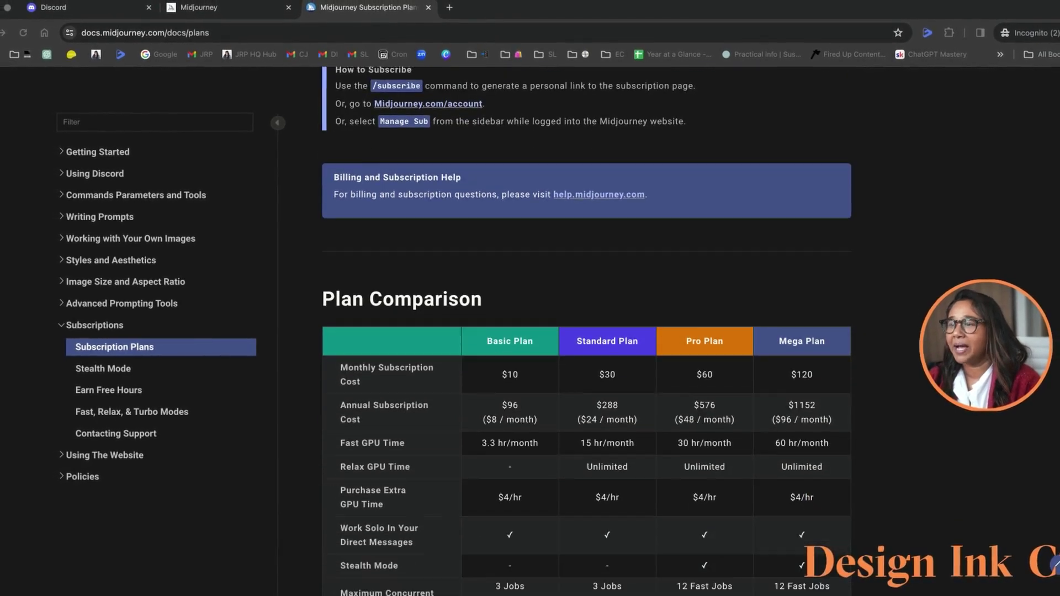
{"action": "scroll", "coordinate": [585, 331], "scroll_direction": "down", "scroll_amount": 2}
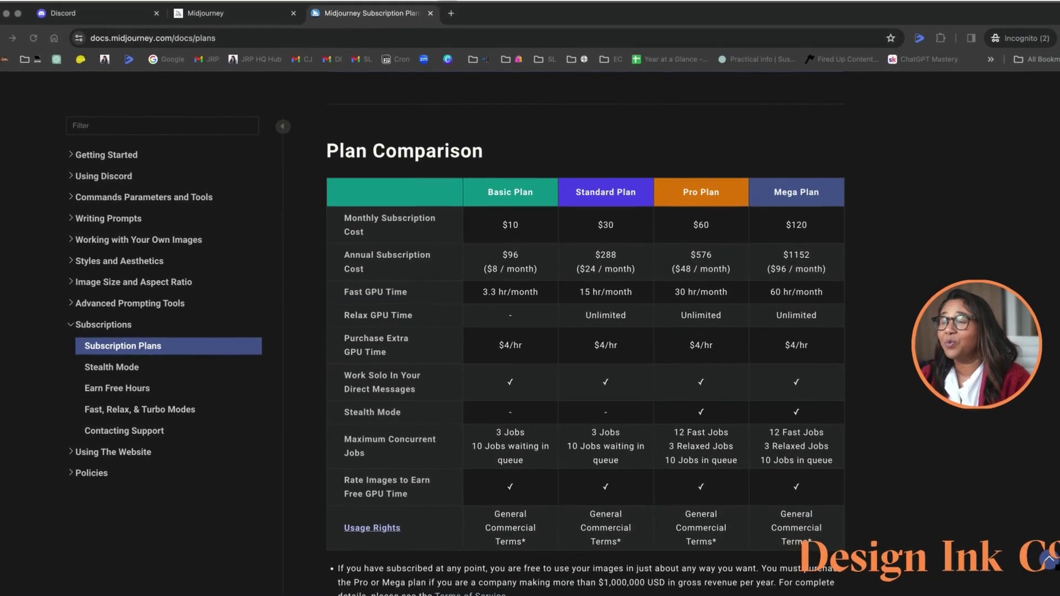
{"action": "scroll", "coordinate": [585, 331], "scroll_direction": "up", "scroll_amount": 1}
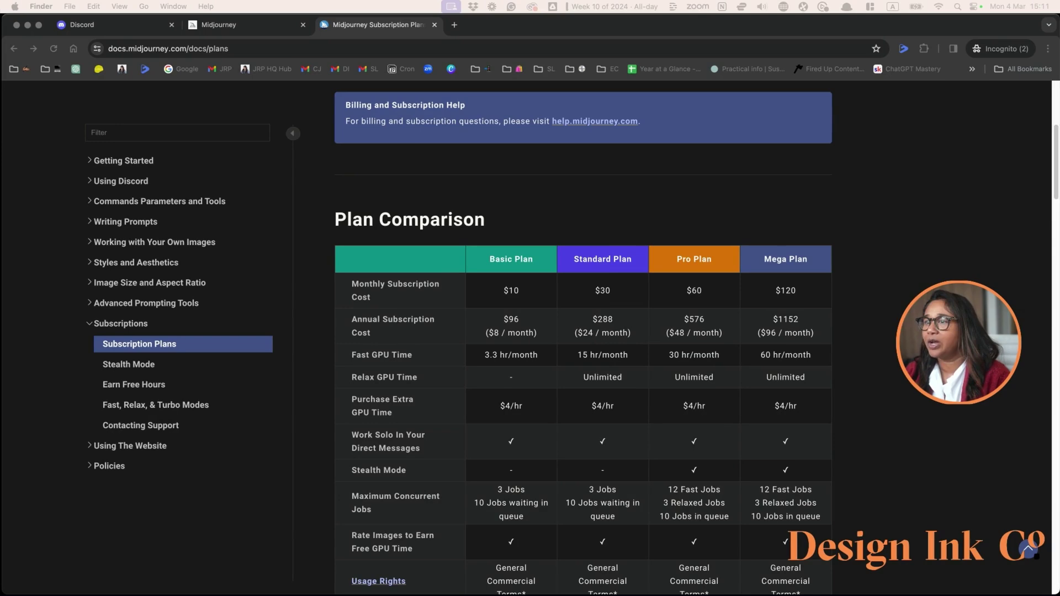
{"action": "scroll", "coordinate": [582, 340], "scroll_direction": "down", "scroll_amount": 2}
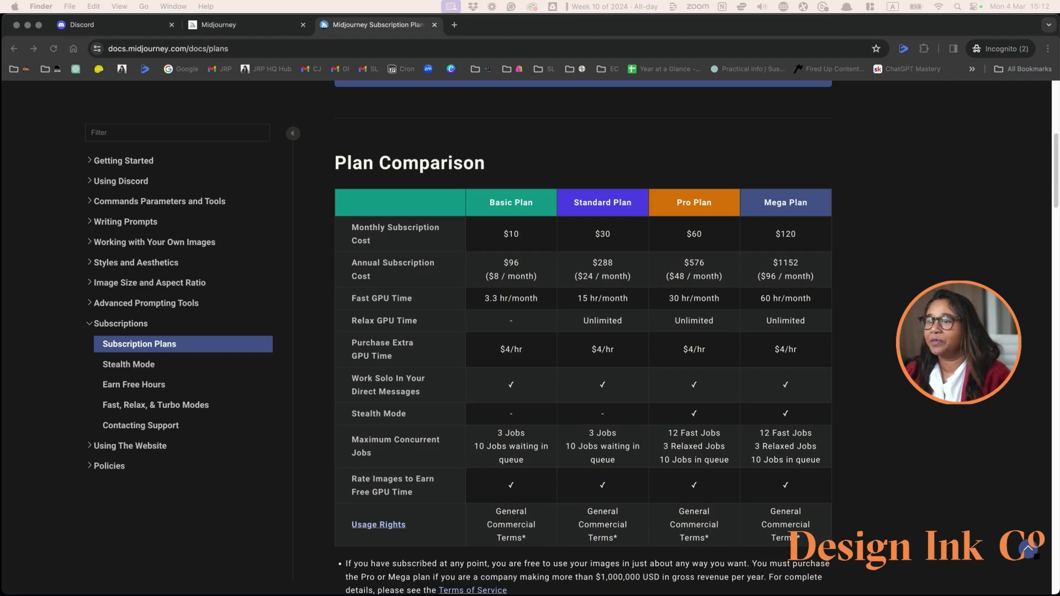
{"action": "scroll", "coordinate": [583, 338], "scroll_direction": "down", "scroll_amount": 2}
{"action": "scroll", "coordinate": [583, 337], "scroll_direction": "up", "scroll_amount": 3}
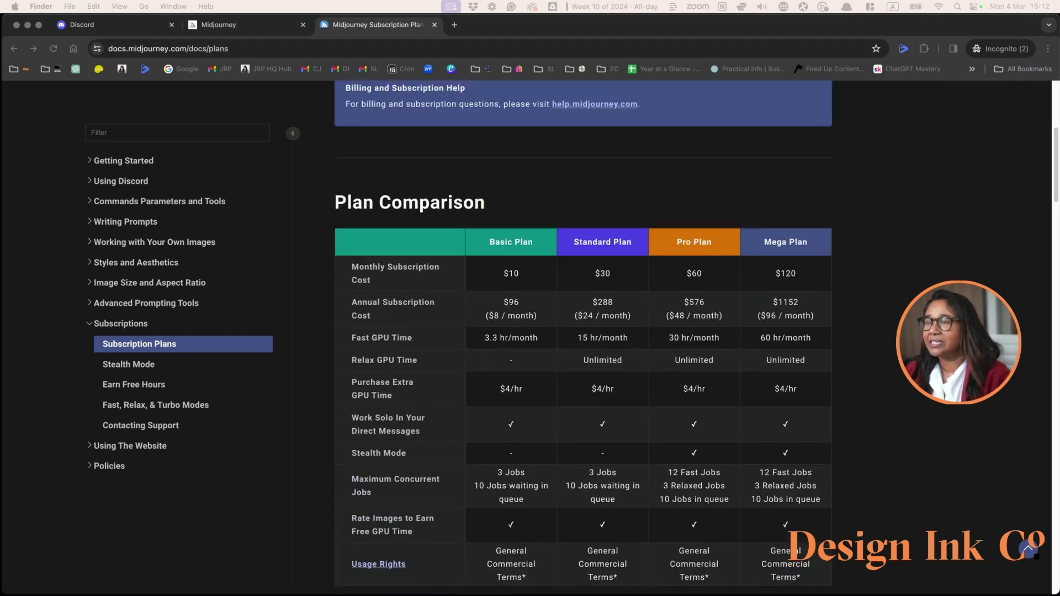
{"action": "scroll", "coordinate": [583, 338], "scroll_direction": "down", "scroll_amount": 3}
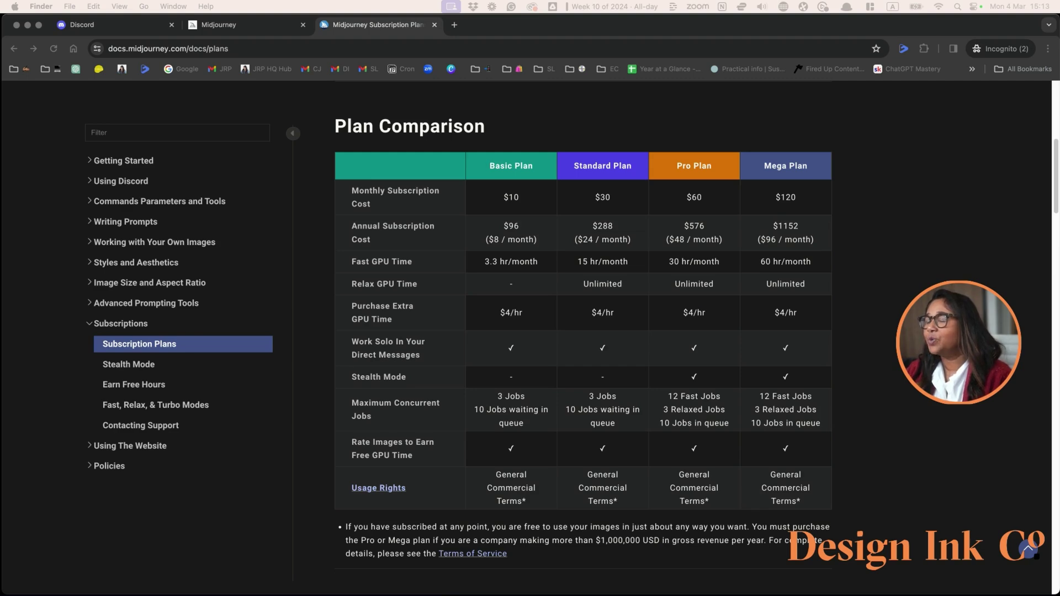
{"action": "scroll", "coordinate": [582, 332], "scroll_direction": "up", "scroll_amount": 2}
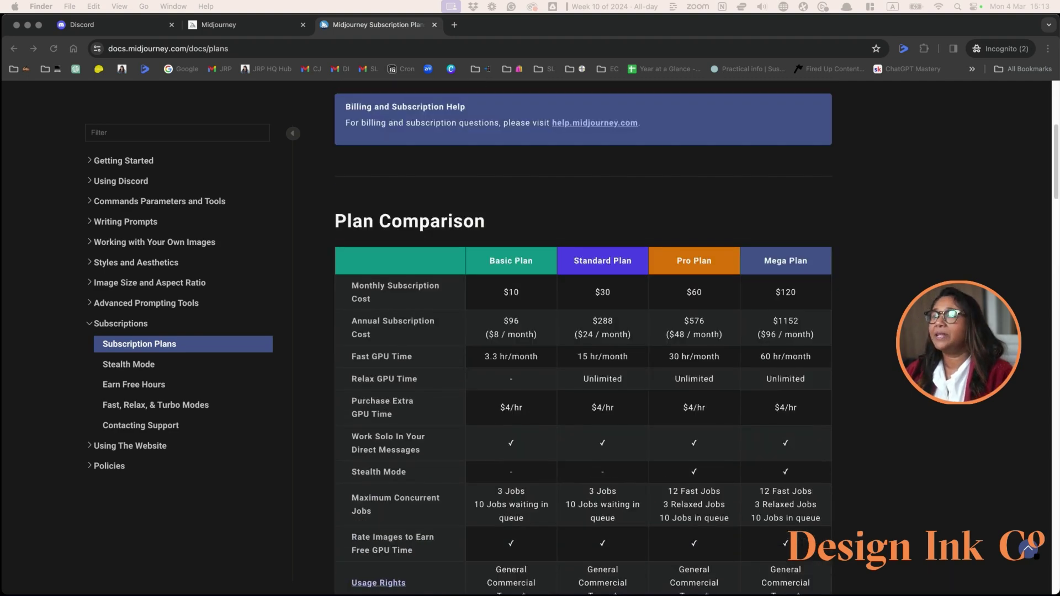
{"action": "scroll", "coordinate": [583, 331], "scroll_direction": "down", "scroll_amount": 2}
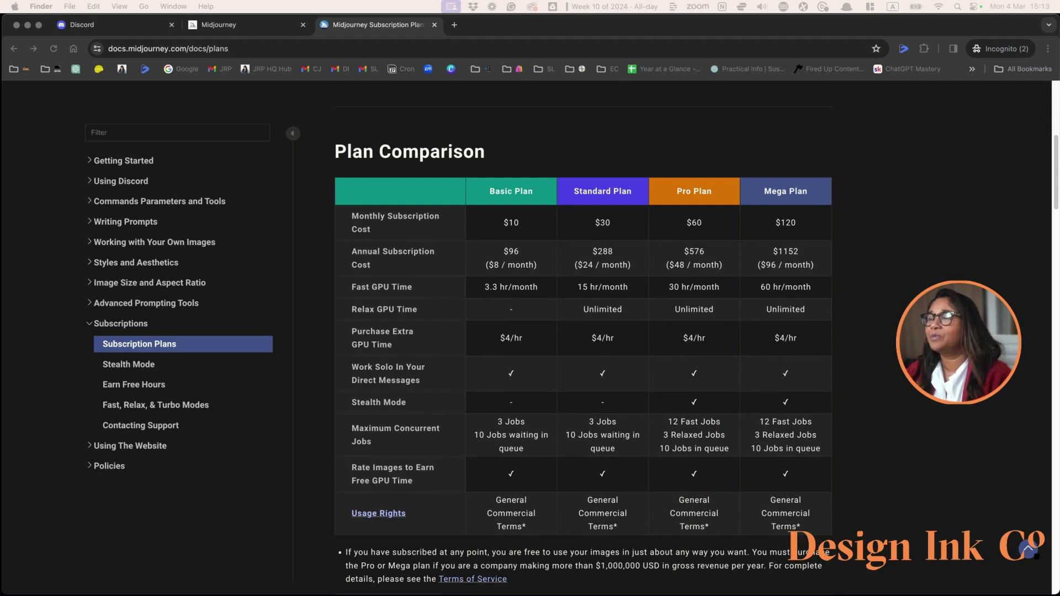
{"action": "scroll", "coordinate": [595, 227], "scroll_direction": "up", "scroll_amount": 4}
{"action": "scroll", "coordinate": [595, 227], "scroll_direction": "down", "scroll_amount": 4}
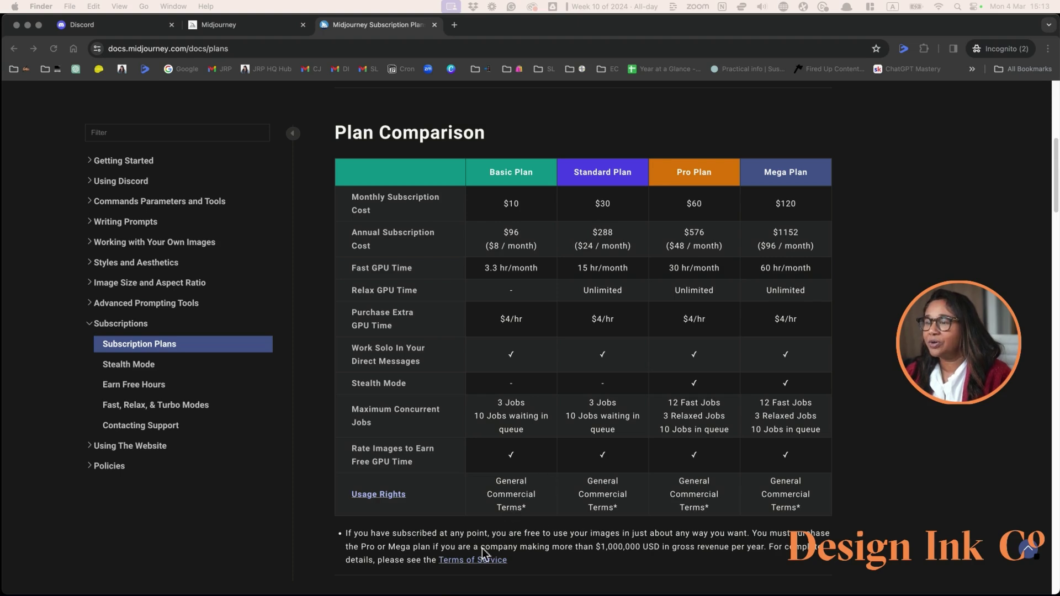
{"action": "scroll", "coordinate": [478, 545], "scroll_direction": "down", "scroll_amount": 1}
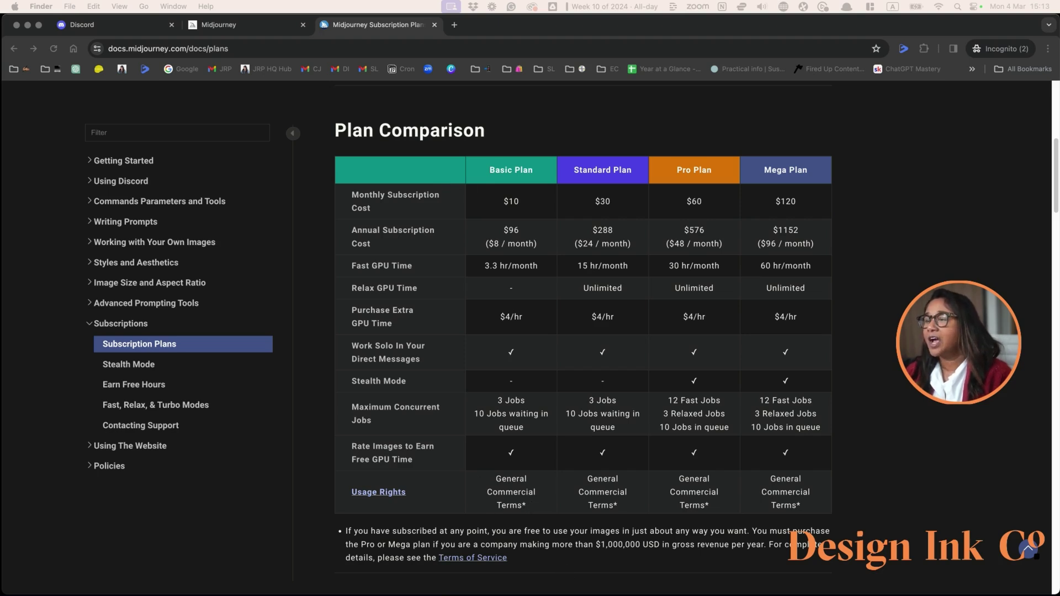
{"action": "scroll", "coordinate": [583, 339], "scroll_direction": "down", "scroll_amount": 1}
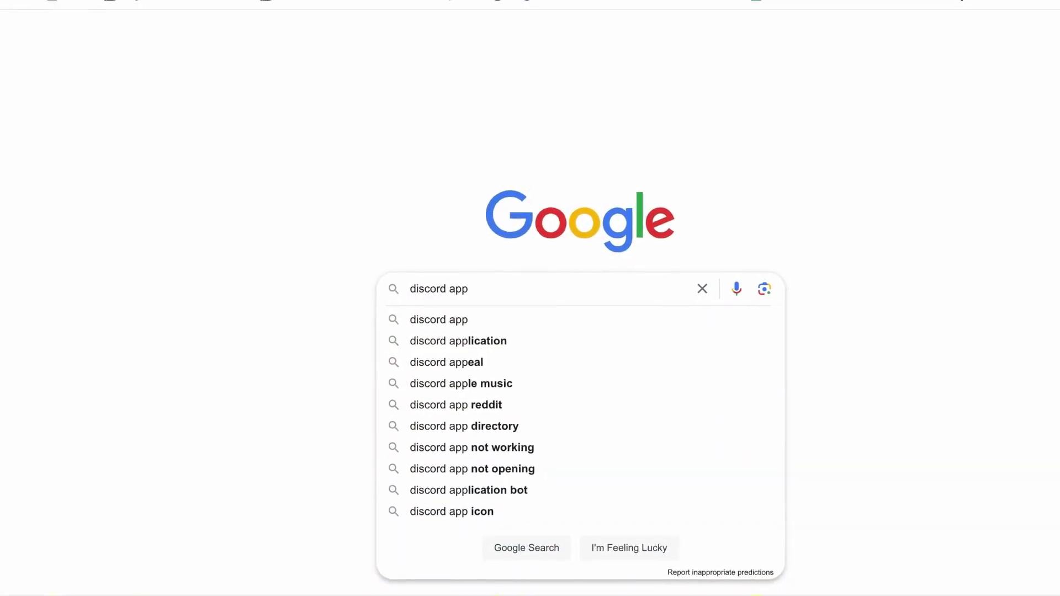
Search Google for "discord app" and open Discord's official download page.
{"action": "key", "text": "Return"}
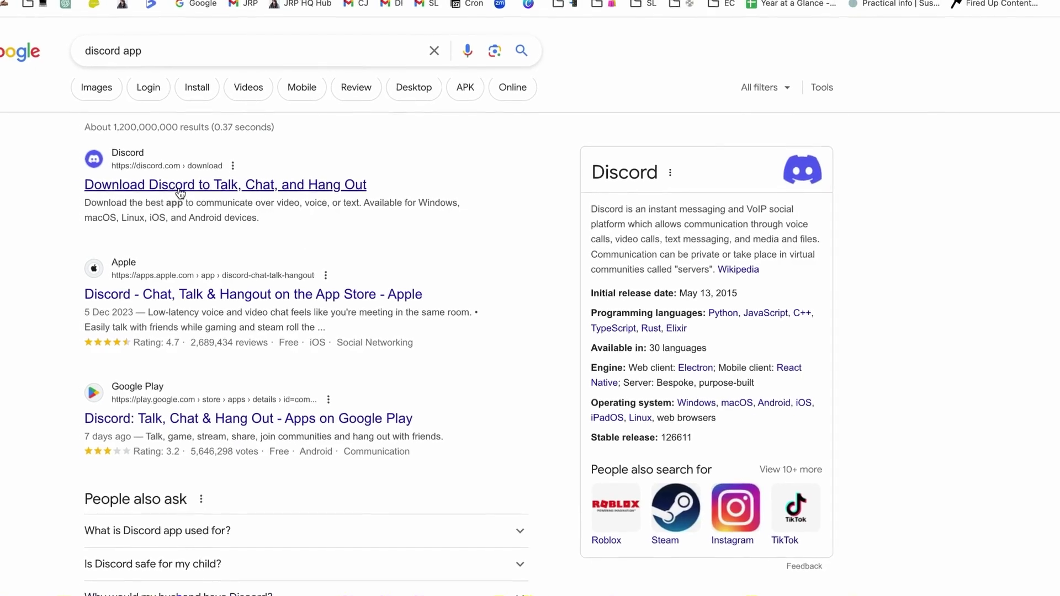
{"action": "left_click", "coordinate": [180, 190]}
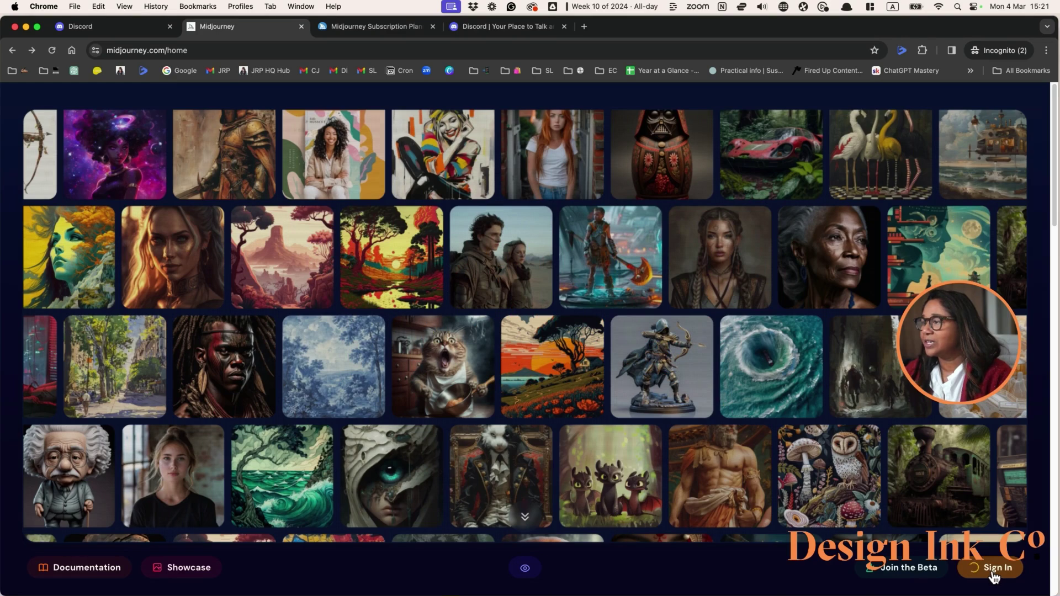
Start signing in to Midjourney through Discord and open the registration form for a new Discord account.
{"action": "left_click", "coordinate": [992, 575]}
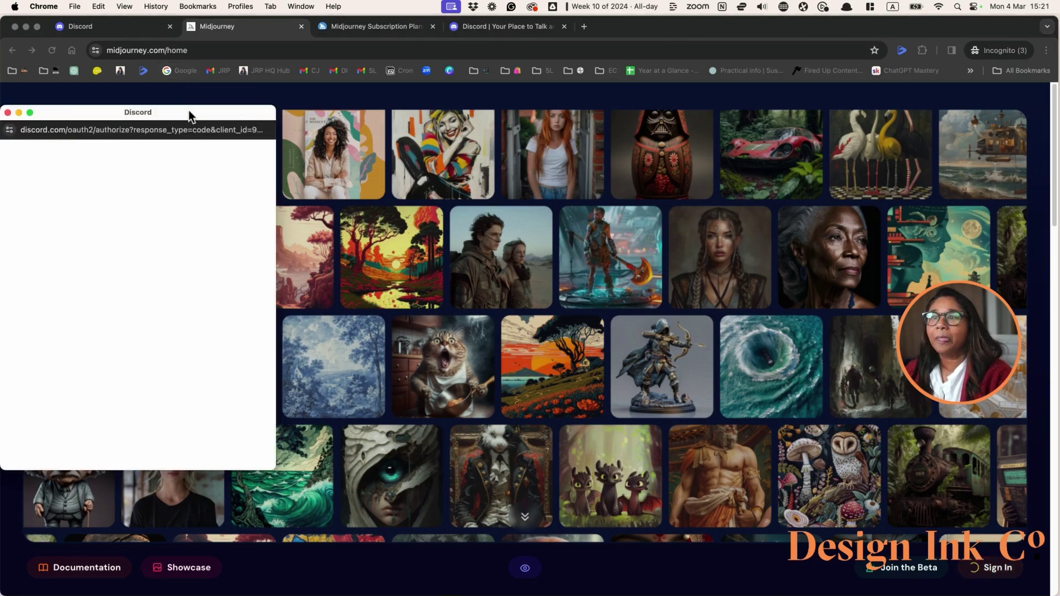
{"action": "left_click_drag", "start_coordinate": [188, 115], "coordinate": [309, 104]}
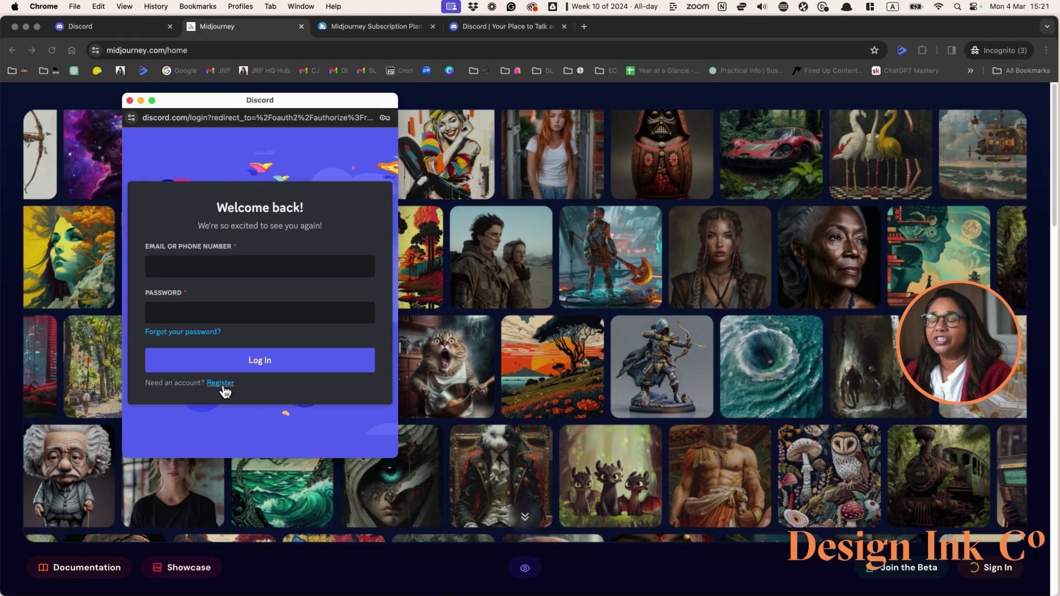
{"action": "left_click", "coordinate": [221, 383]}
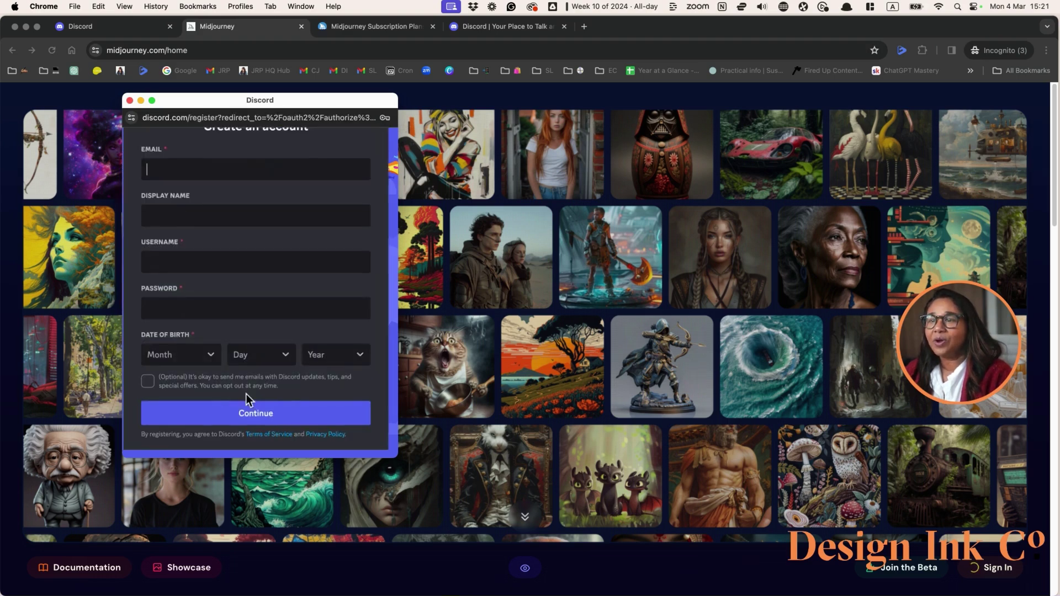
{"action": "scroll", "coordinate": [263, 333], "scroll_direction": "down", "scroll_amount": 1}
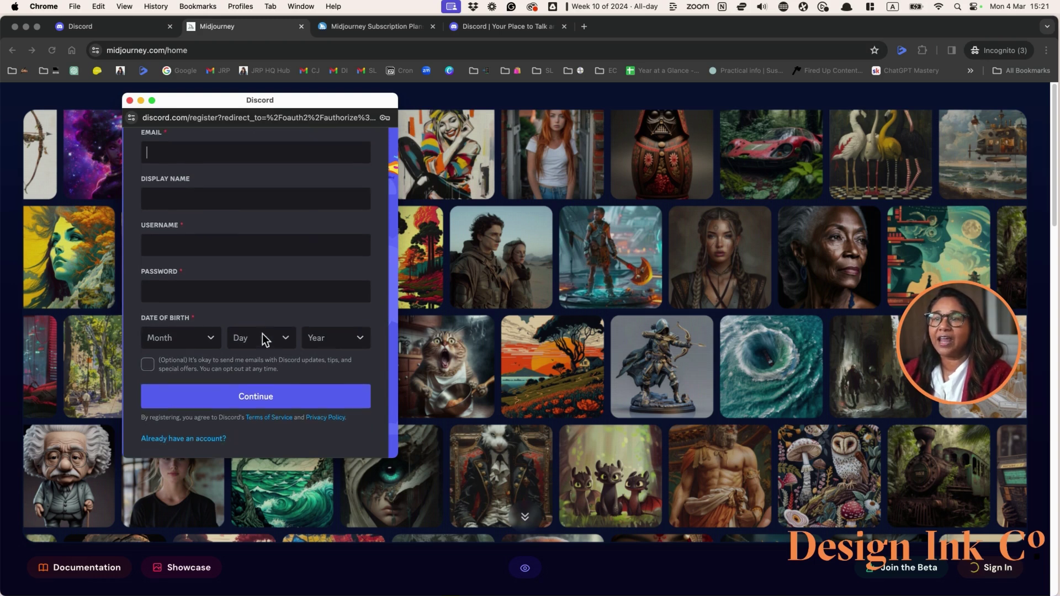
{"action": "scroll", "coordinate": [263, 332], "scroll_direction": "up", "scroll_amount": 1}
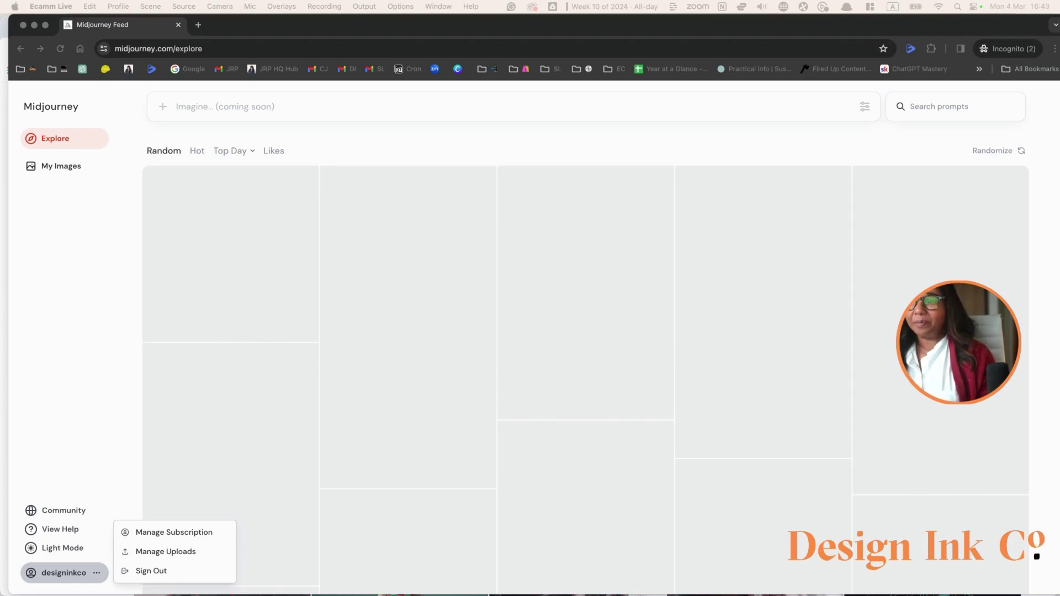
Open Midjourney's subscription management, compare monthly with yearly billing, and subscribe to the Basic Plan billed yearly.
{"action": "left_click", "coordinate": [196, 536]}
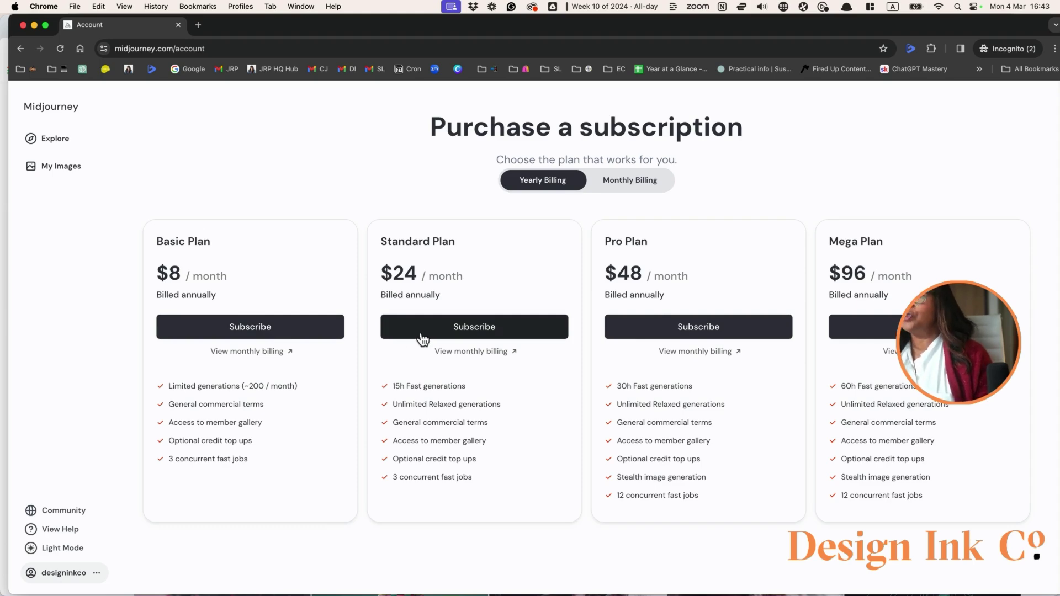
{"action": "left_click", "coordinate": [635, 181]}
{"action": "left_click", "coordinate": [544, 187]}
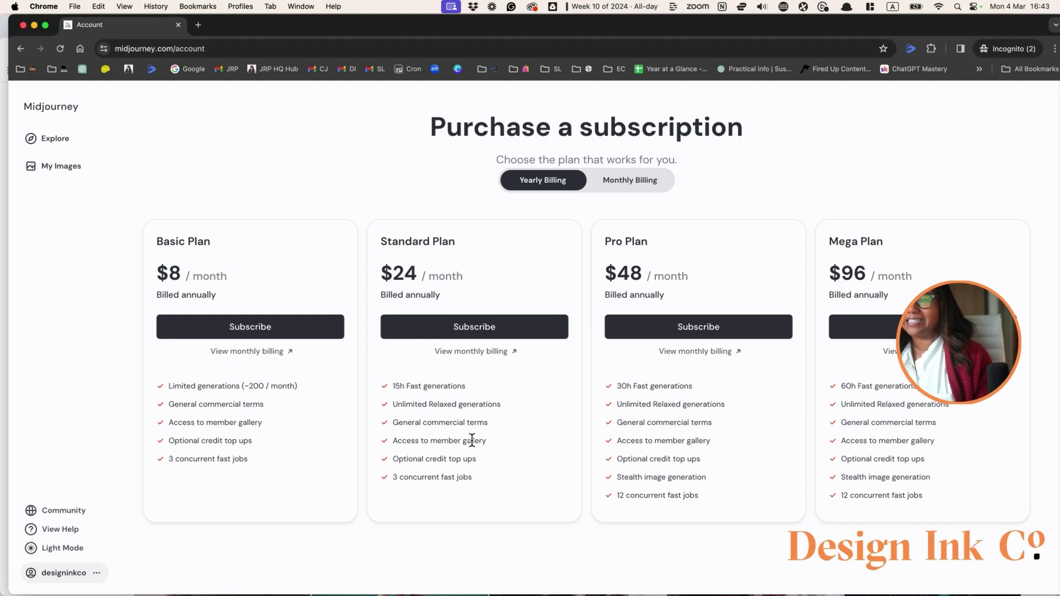
{"action": "left_click", "coordinate": [299, 327]}
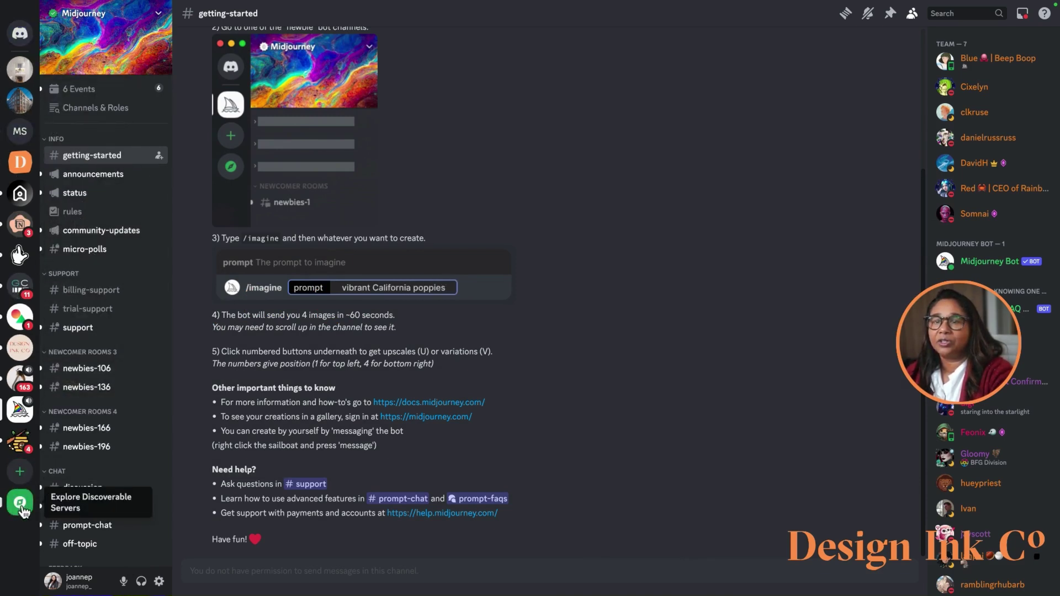
In Discord, review the Midjourney server's getting-started guide and its list of channels.
{"action": "mouse_move", "coordinate": [84, 10]}
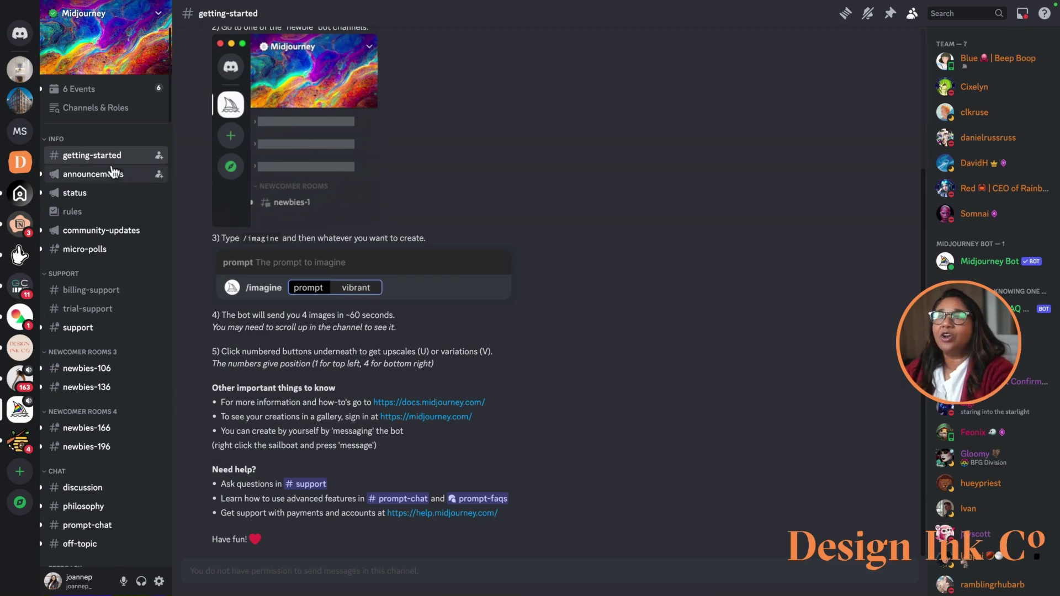
{"action": "scroll", "coordinate": [303, 287], "scroll_direction": "up", "scroll_amount": 4}
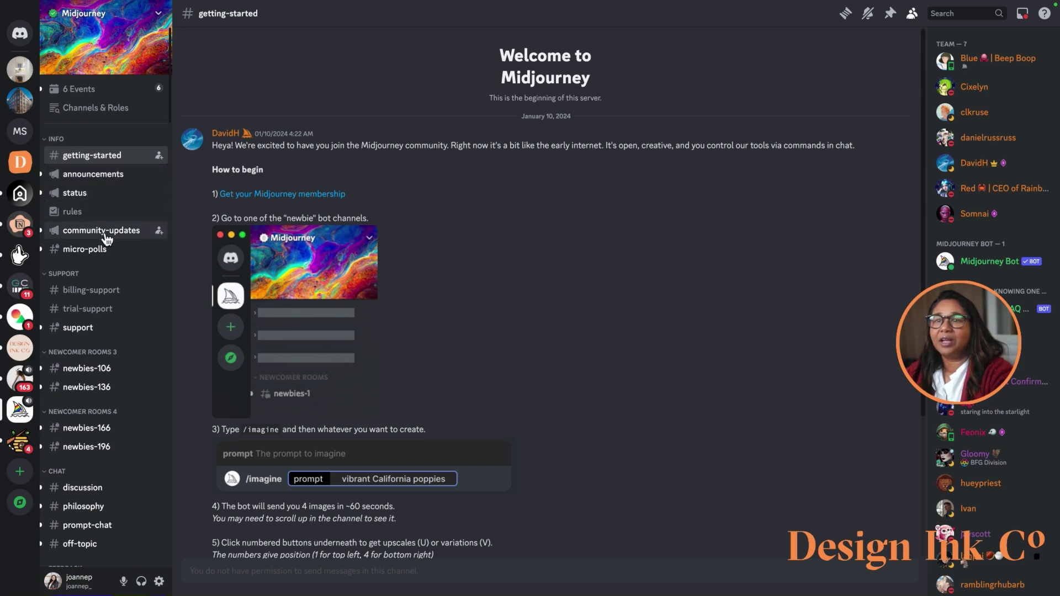
{"action": "scroll", "coordinate": [122, 382], "scroll_direction": "down", "scroll_amount": 2}
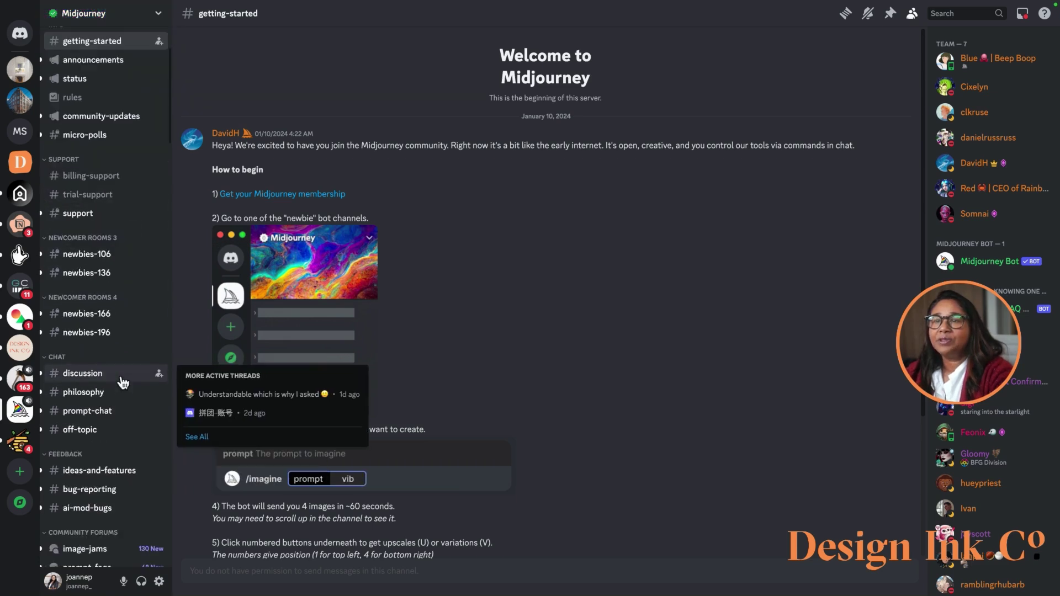
{"action": "scroll", "coordinate": [122, 382], "scroll_direction": "up", "scroll_amount": 1}
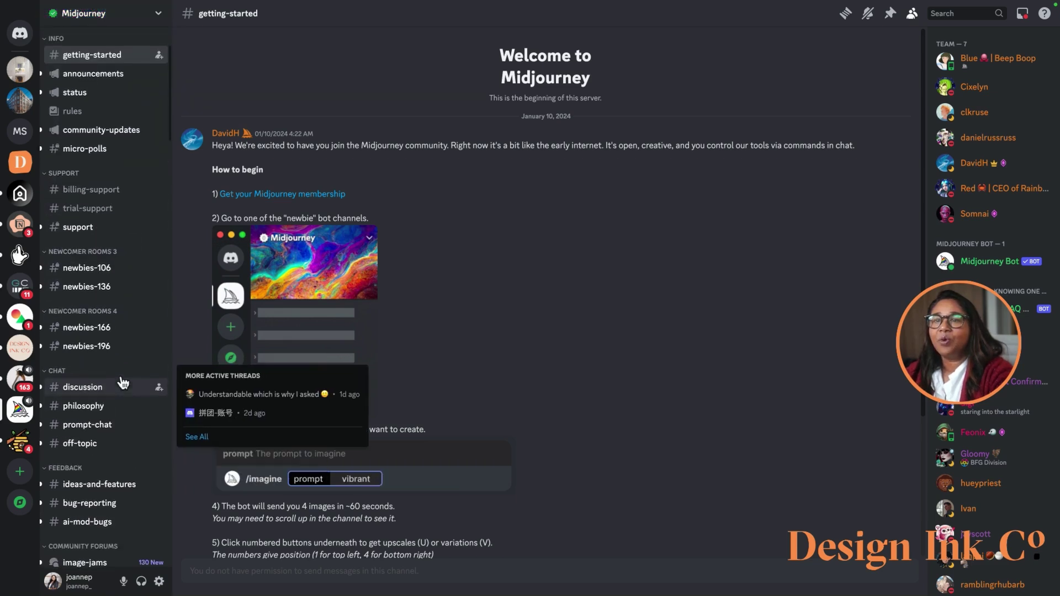
Open the Midjourney server's support channel and read through to its latest messages.
{"action": "left_click", "coordinate": [87, 232]}
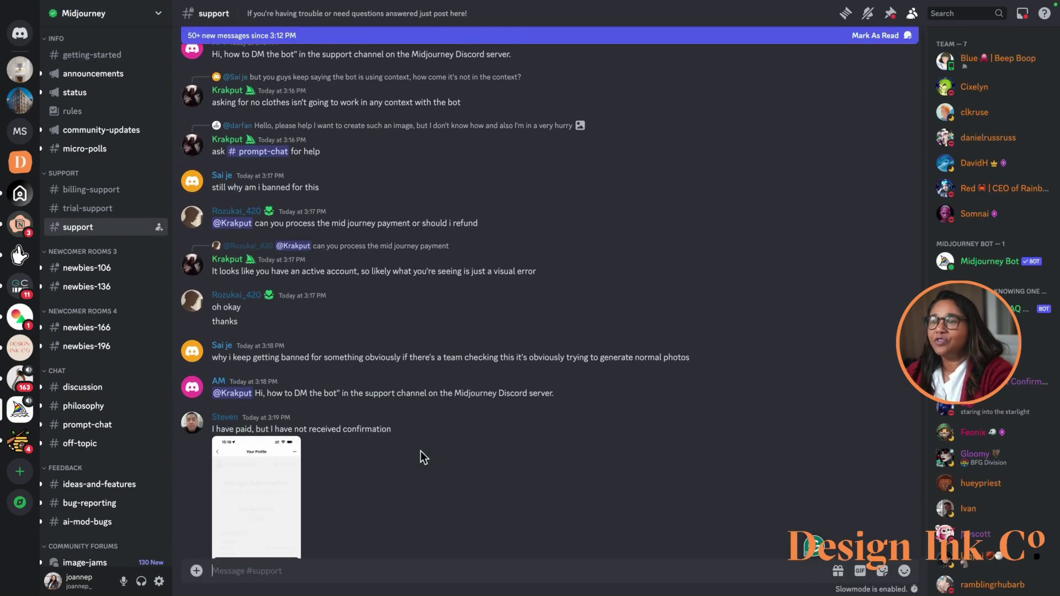
{"action": "scroll", "coordinate": [420, 452], "scroll_direction": "down", "scroll_amount": 10}
{"action": "scroll", "coordinate": [422, 448], "scroll_direction": "down", "scroll_amount": 5}
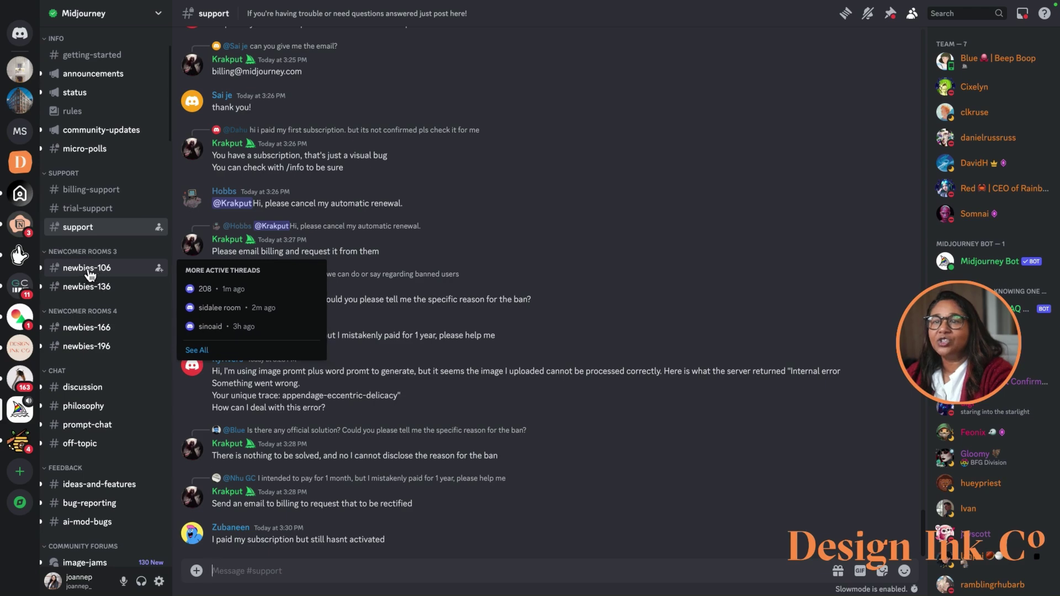
Open the newbies-106 channel and examine other members' prompts, generated images, and the upscale and variation options beneath them.
{"action": "left_click", "coordinate": [92, 268]}
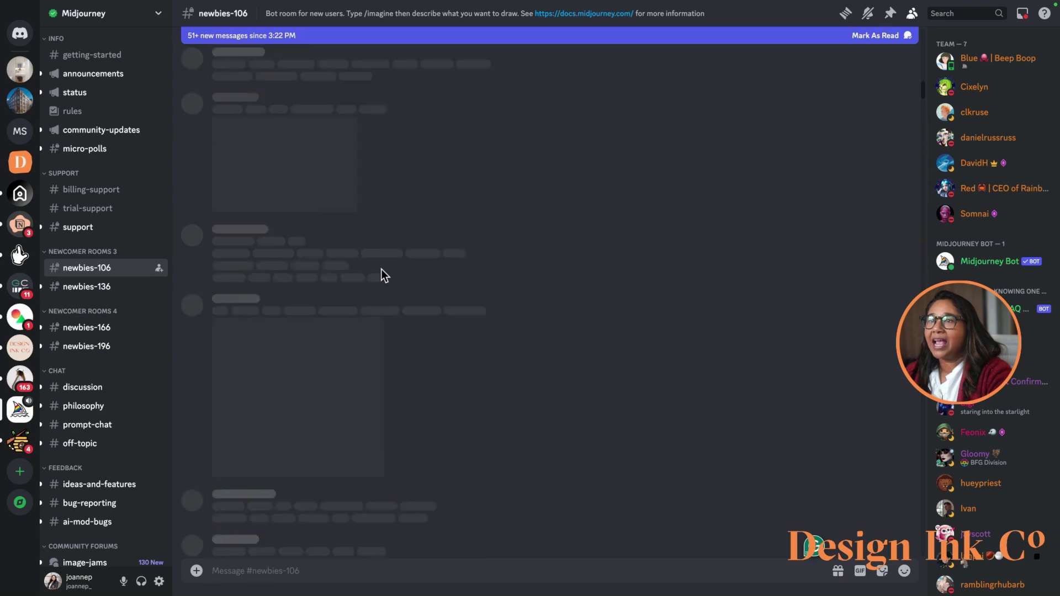
{"action": "scroll", "coordinate": [383, 276], "scroll_direction": "up", "scroll_amount": 5}
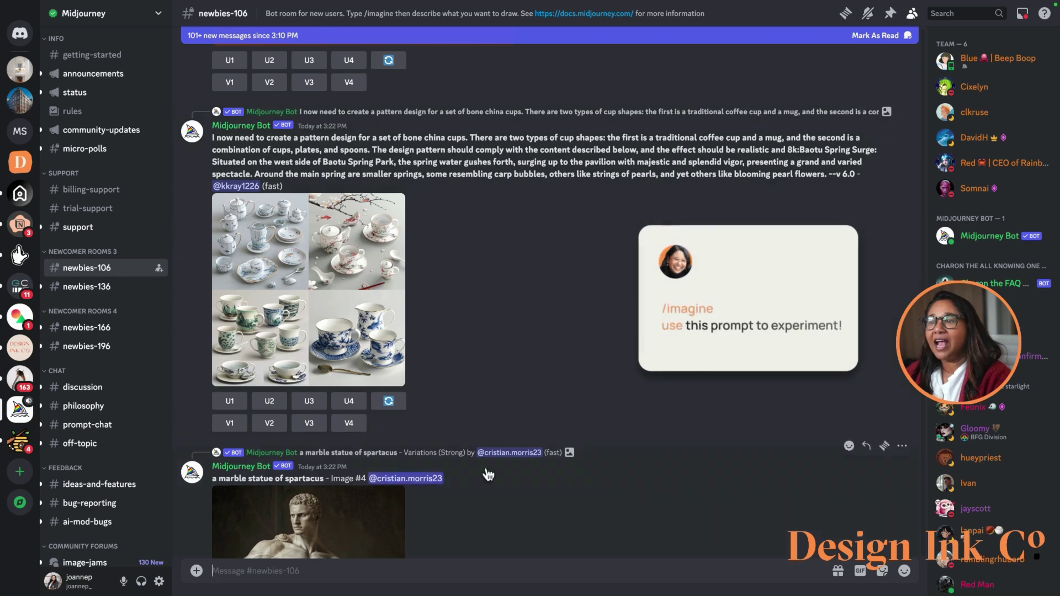
{"action": "scroll", "coordinate": [369, 475], "scroll_direction": "down", "scroll_amount": 4}
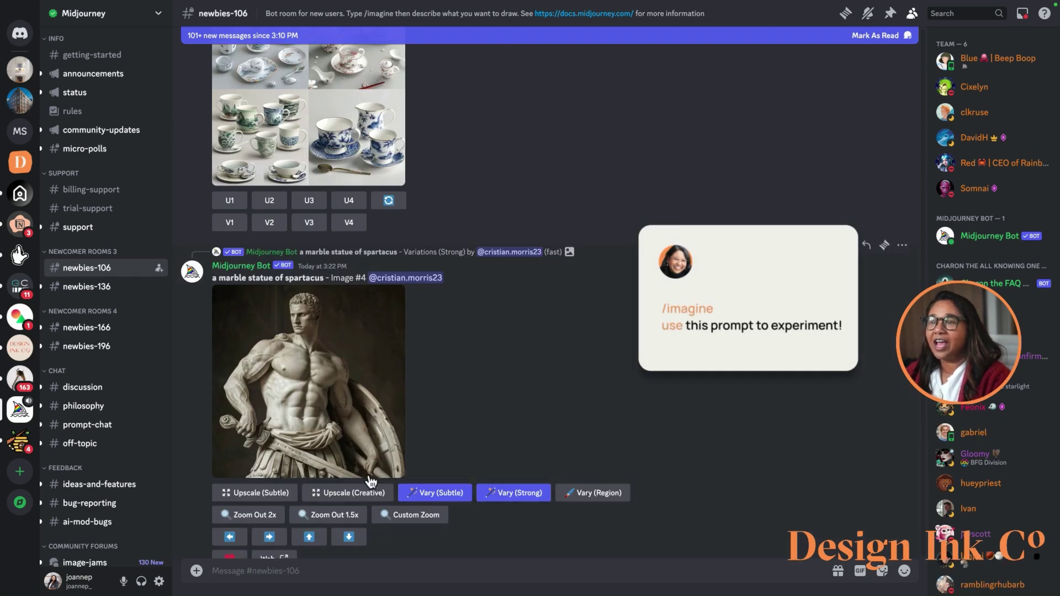
{"action": "scroll", "coordinate": [369, 472], "scroll_direction": "down", "scroll_amount": 5}
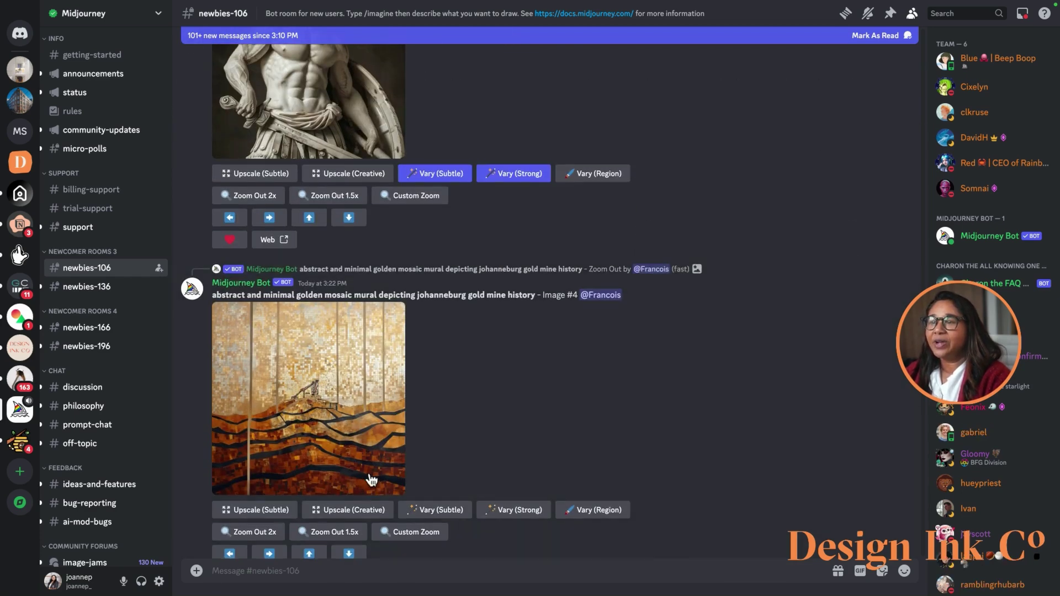
{"action": "scroll", "coordinate": [657, 241], "scroll_direction": "up", "scroll_amount": 1}
{"action": "scroll", "coordinate": [536, 379], "scroll_direction": "up", "scroll_amount": 1}
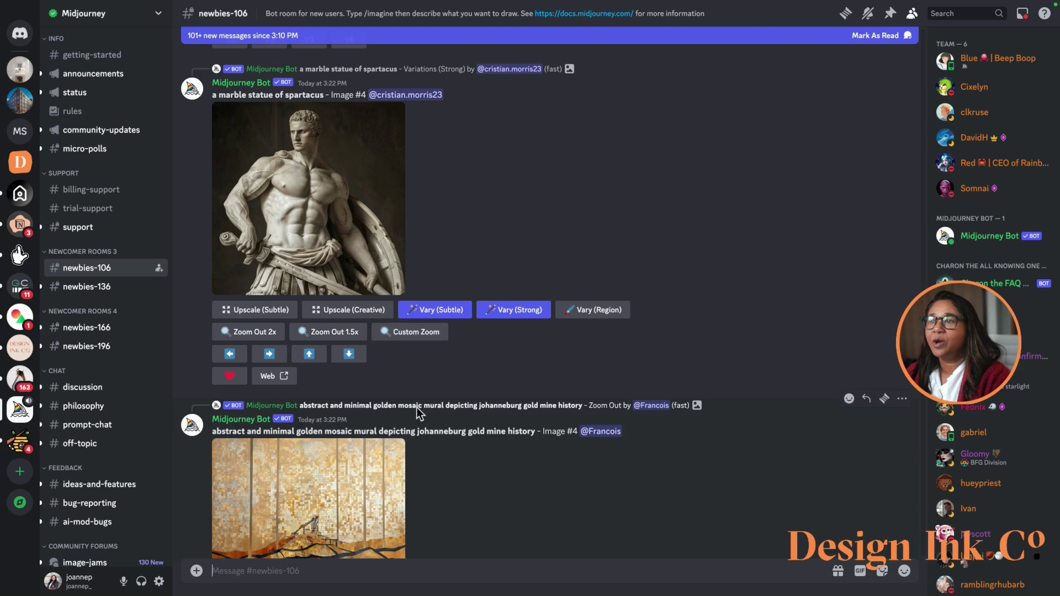
{"action": "scroll", "coordinate": [416, 406], "scroll_direction": "down", "scroll_amount": 6}
{"action": "scroll", "coordinate": [417, 406], "scroll_direction": "up", "scroll_amount": 6}
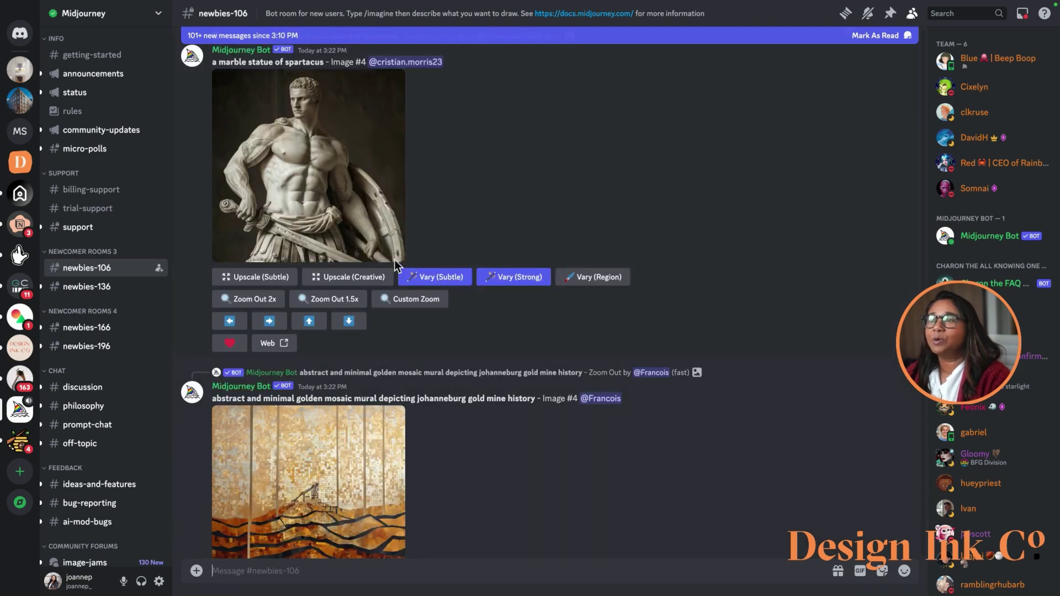
{"action": "scroll", "coordinate": [366, 373], "scroll_direction": "up", "scroll_amount": 4}
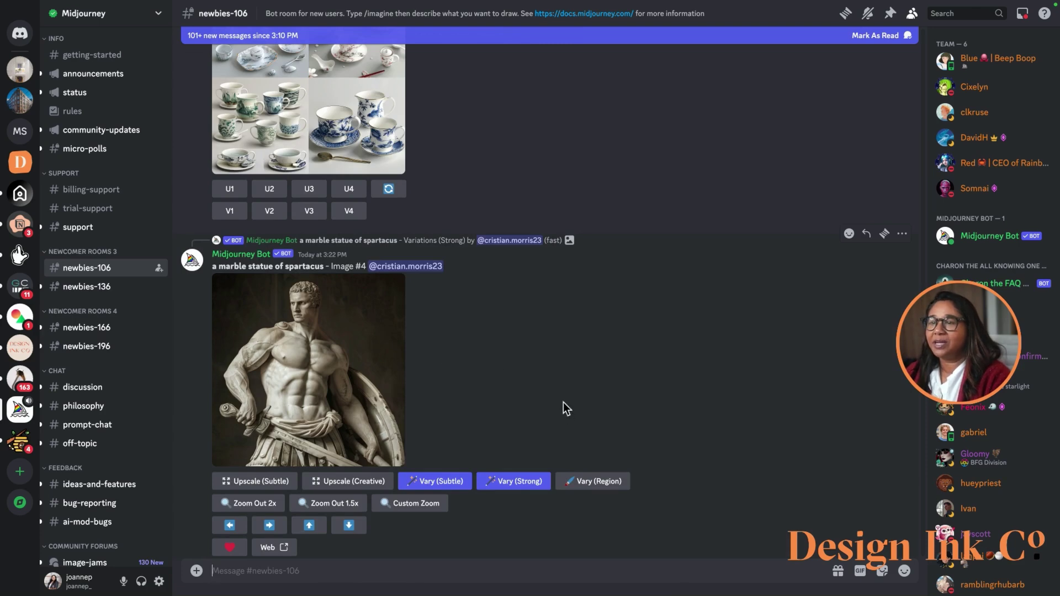
{"action": "scroll", "coordinate": [563, 408], "scroll_direction": "up", "scroll_amount": 6}
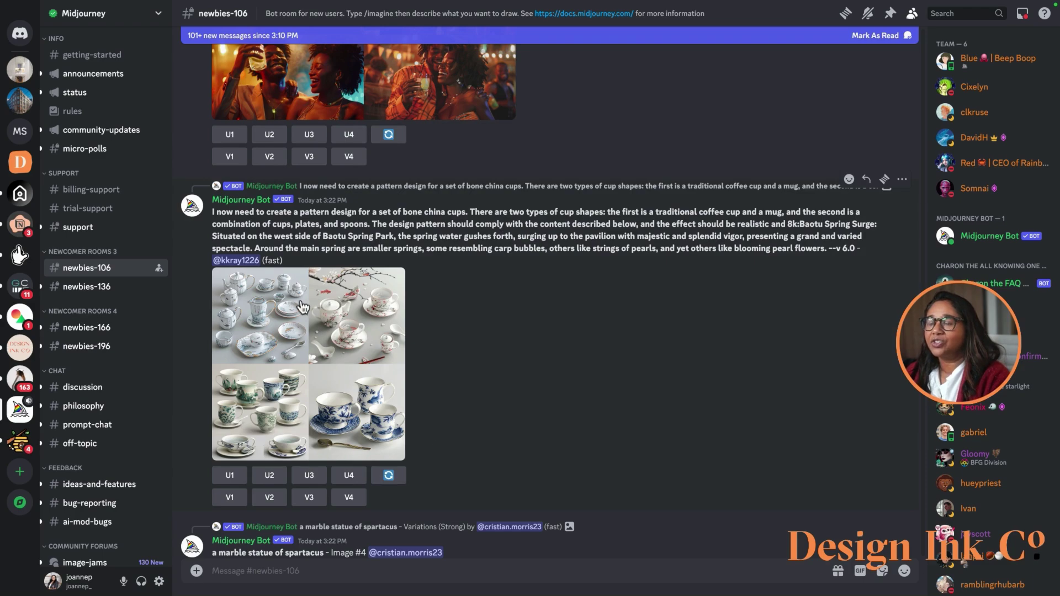
Examine earlier posts in newbies-106, comparing members' prompts with their image grids and variations, and open the newbies-166 channel.
{"action": "scroll", "coordinate": [474, 447], "scroll_direction": "up", "scroll_amount": 10}
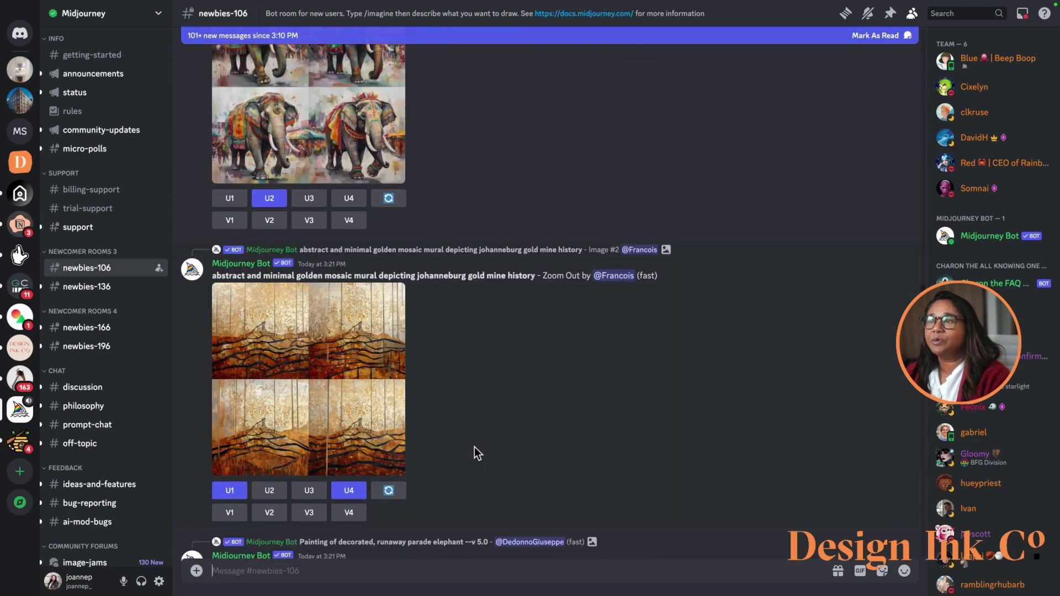
{"action": "scroll", "coordinate": [475, 446], "scroll_direction": "up", "scroll_amount": 5}
{"action": "scroll", "coordinate": [475, 446], "scroll_direction": "up", "scroll_amount": 15}
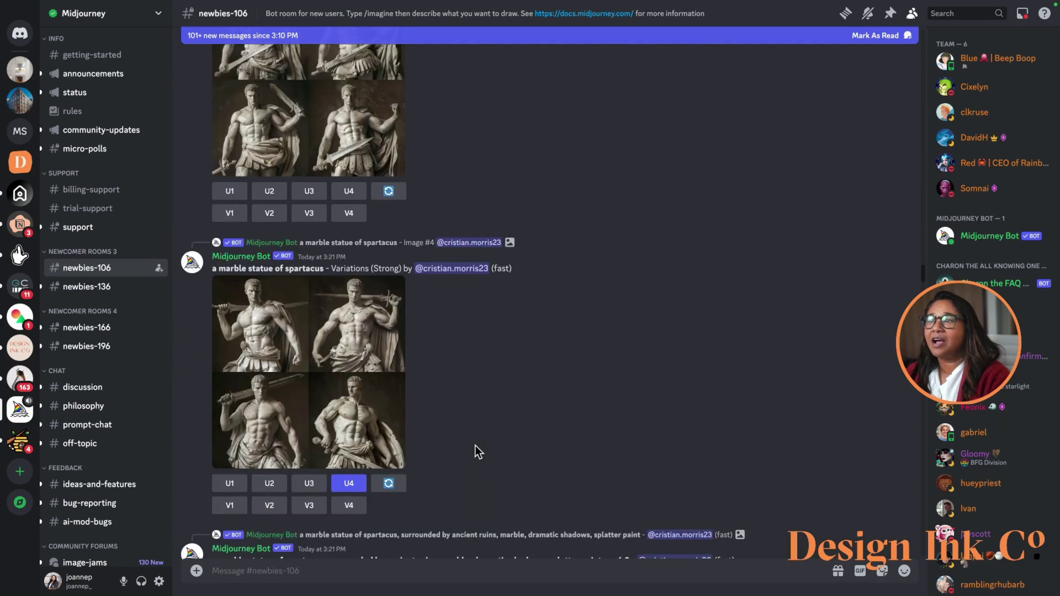
{"action": "scroll", "coordinate": [475, 445], "scroll_direction": "up", "scroll_amount": 10}
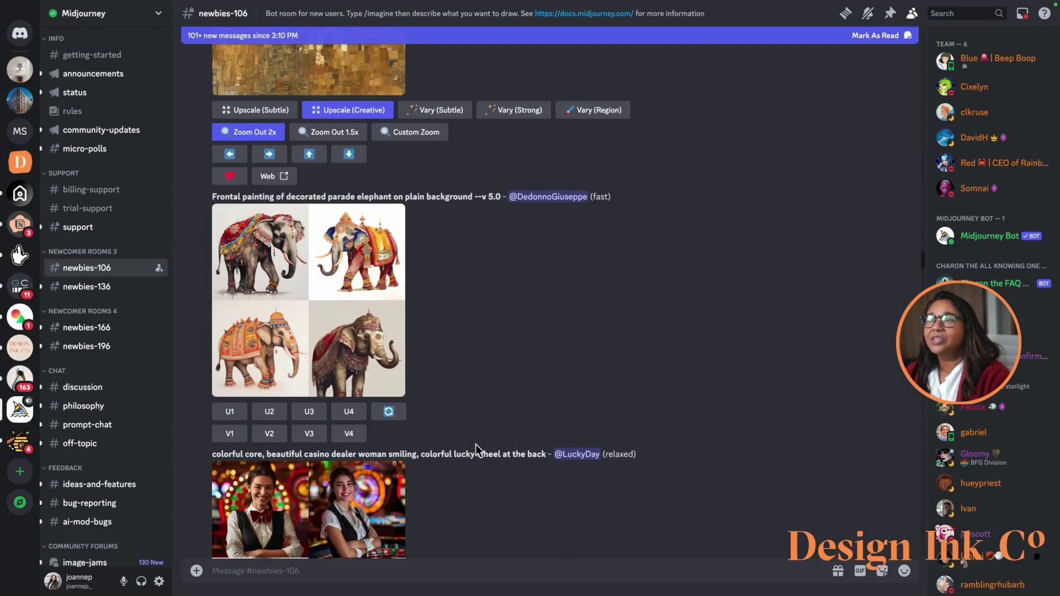
{"action": "scroll", "coordinate": [475, 444], "scroll_direction": "up", "scroll_amount": 5}
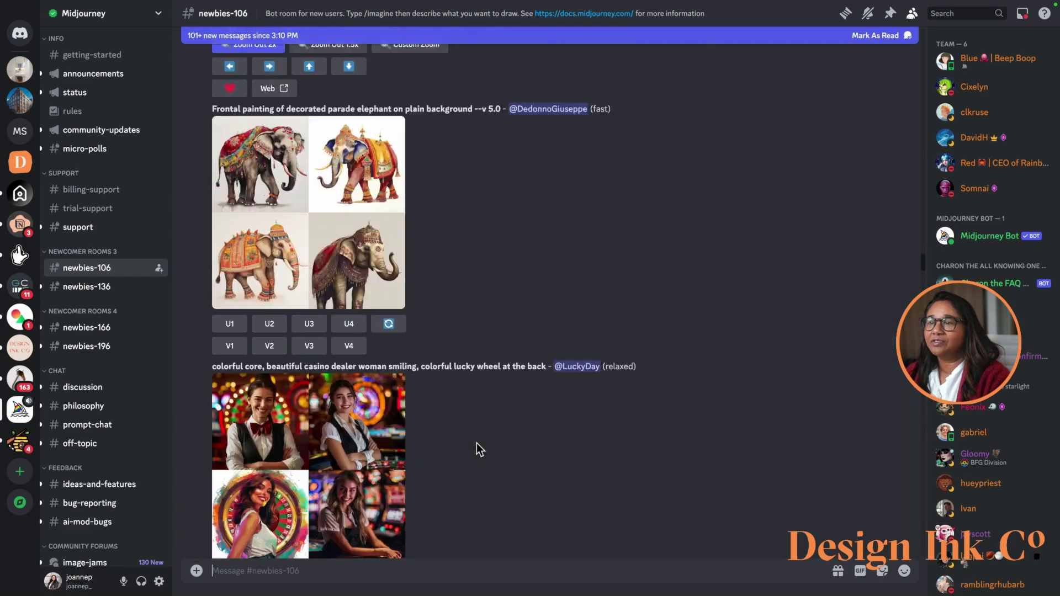
{"action": "scroll", "coordinate": [476, 443], "scroll_direction": "up", "scroll_amount": 10}
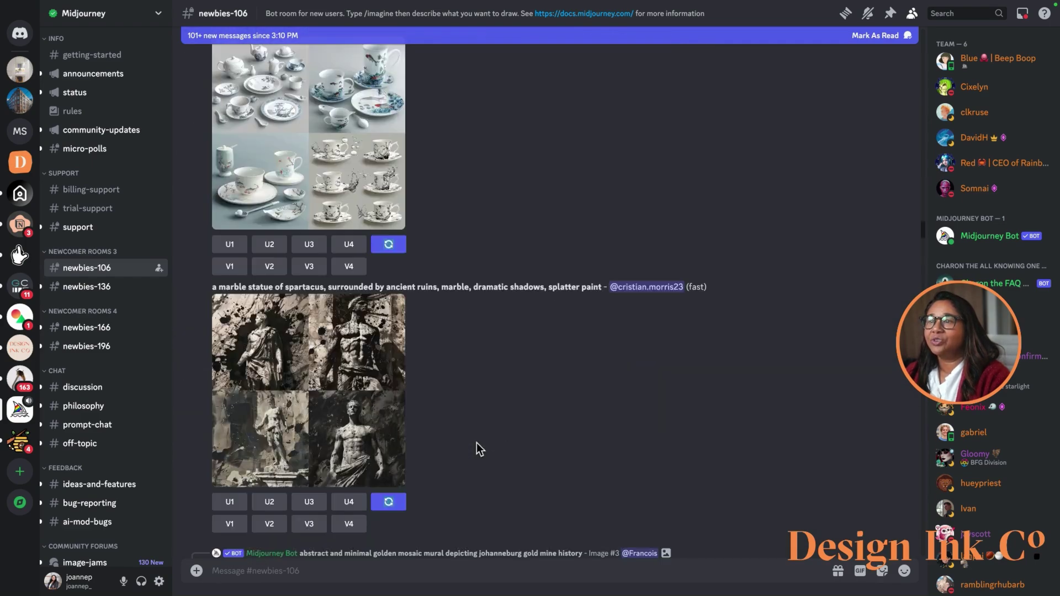
{"action": "scroll", "coordinate": [477, 442], "scroll_direction": "down", "scroll_amount": 5}
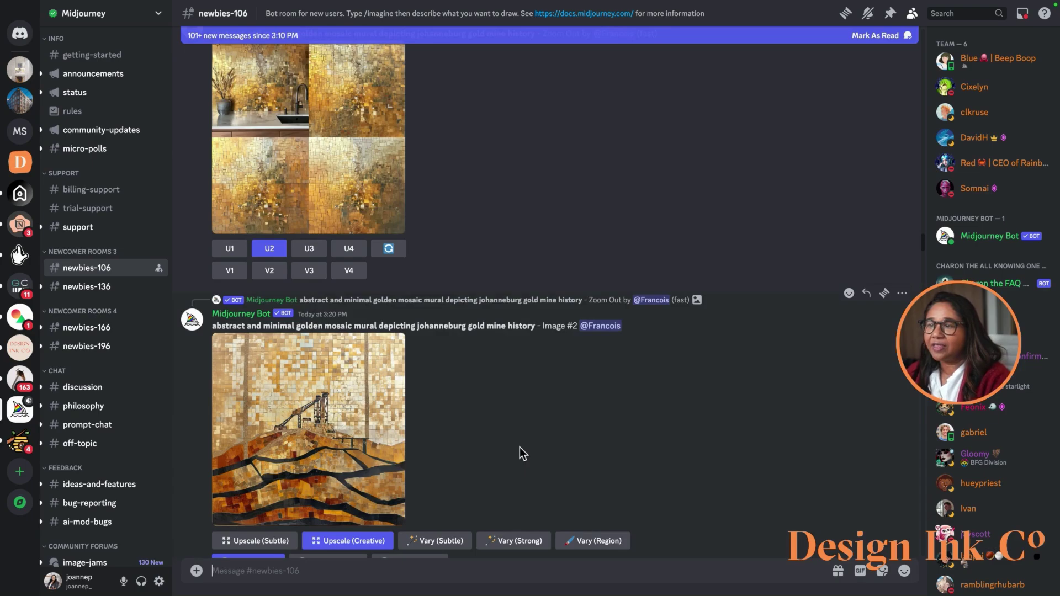
{"action": "scroll", "coordinate": [524, 424], "scroll_direction": "down", "scroll_amount": 10}
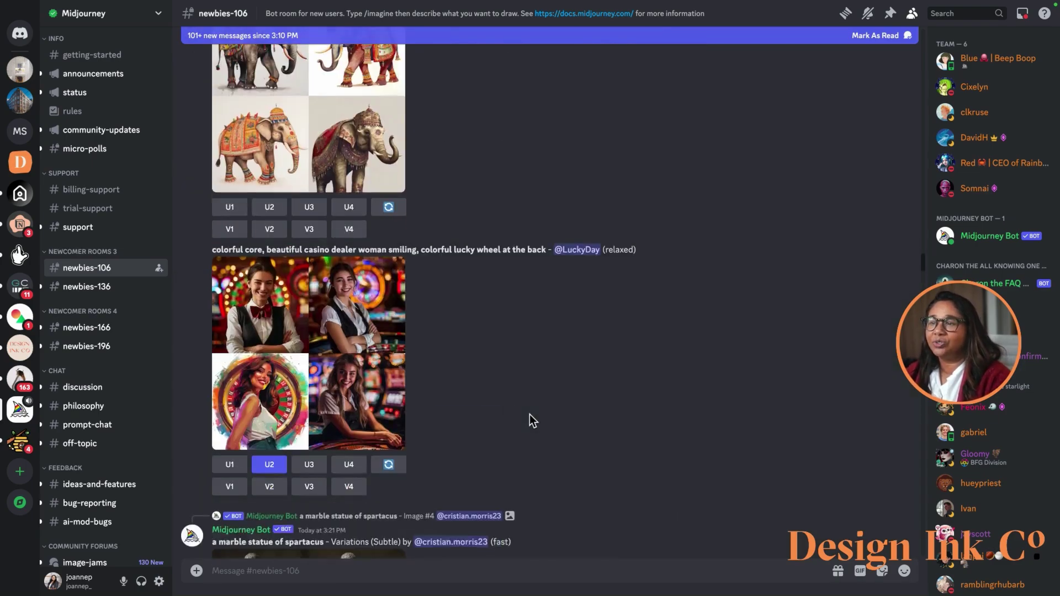
{"action": "scroll", "coordinate": [528, 414], "scroll_direction": "down", "scroll_amount": 10}
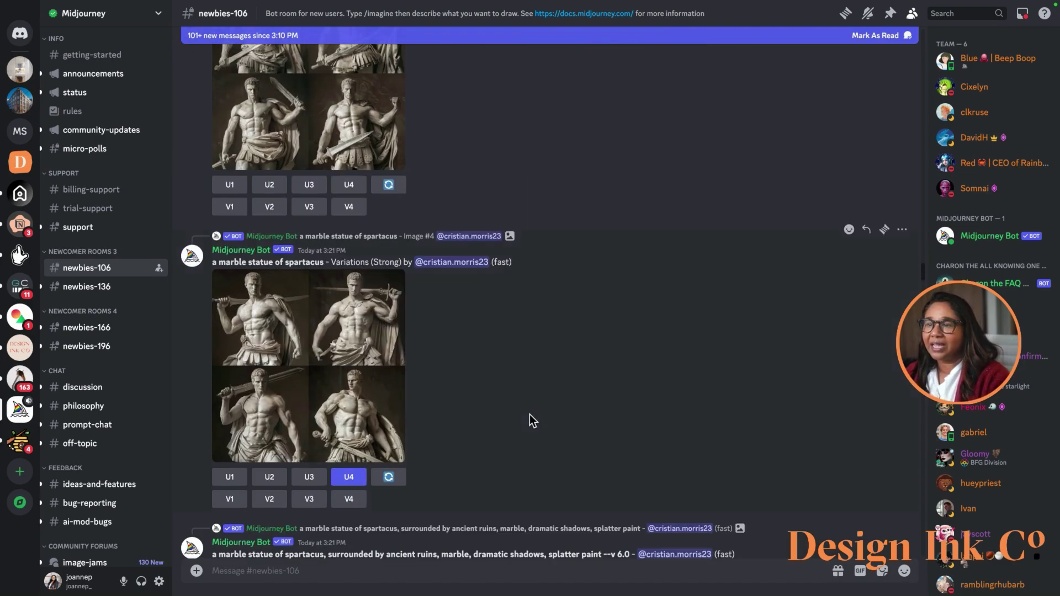
{"action": "left_click", "coordinate": [87, 327]}
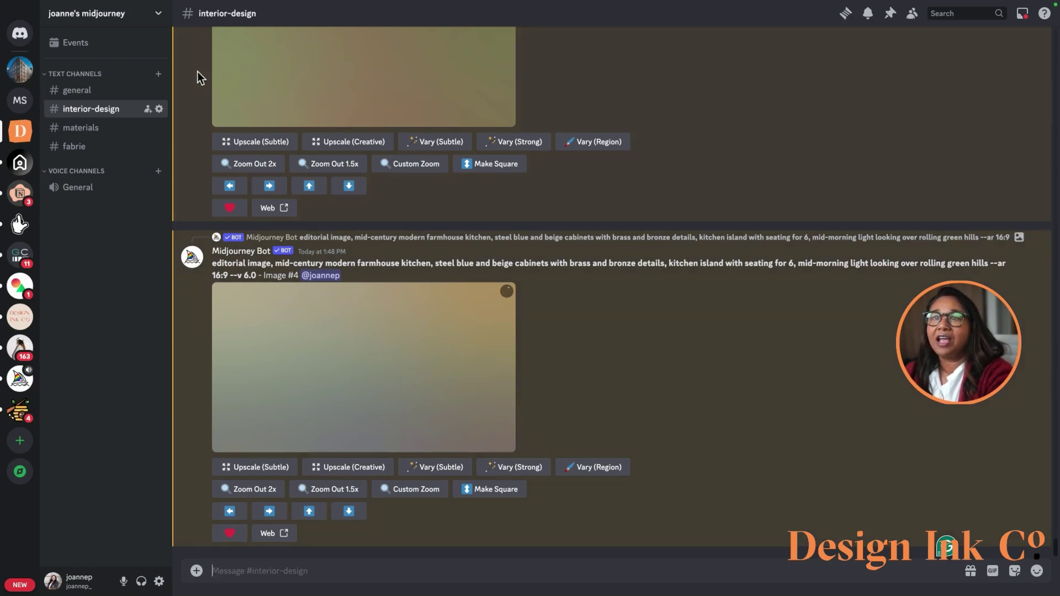
Review the mid-century modern farmhouse kitchen prompts and generated images in the personal server's interior-design channel.
{"action": "mouse_move", "coordinate": [363, 6]}
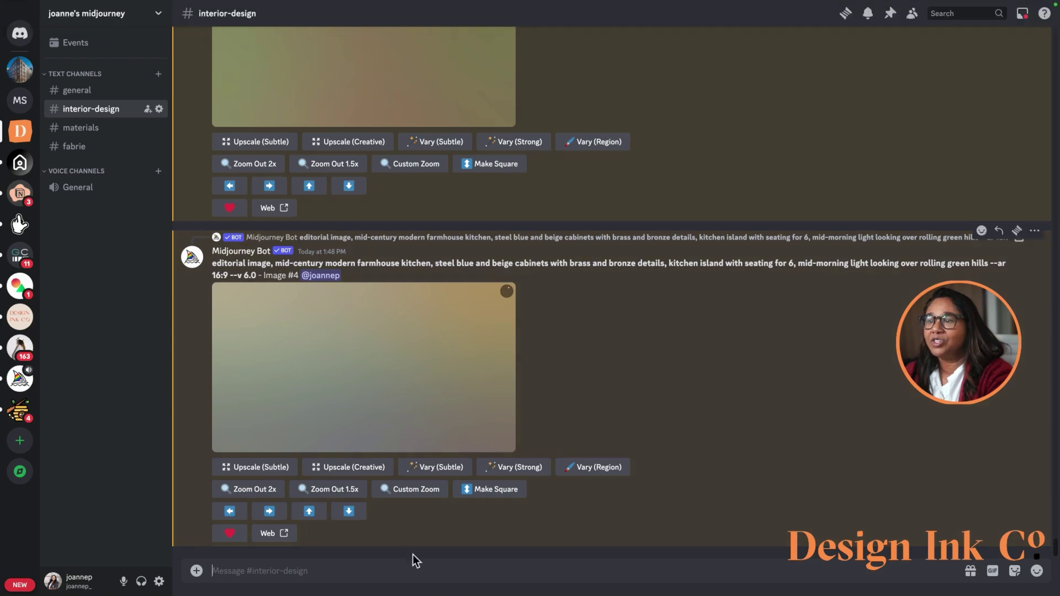
{"action": "scroll", "coordinate": [381, 430], "scroll_direction": "up", "scroll_amount": 8}
{"action": "scroll", "coordinate": [388, 408], "scroll_direction": "down", "scroll_amount": 2}
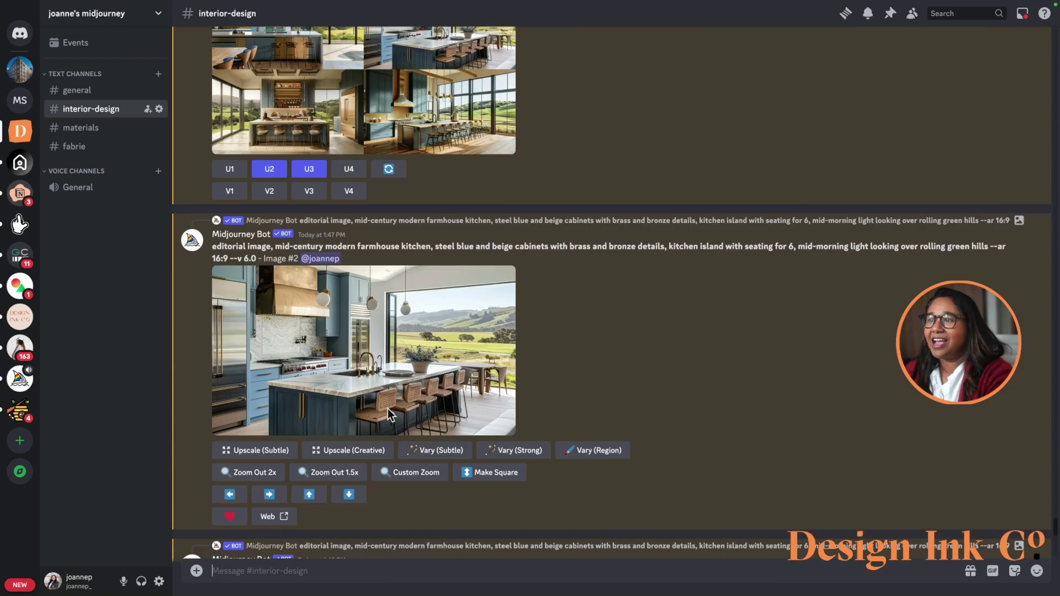
{"action": "scroll", "coordinate": [388, 409], "scroll_direction": "down", "scroll_amount": 10}
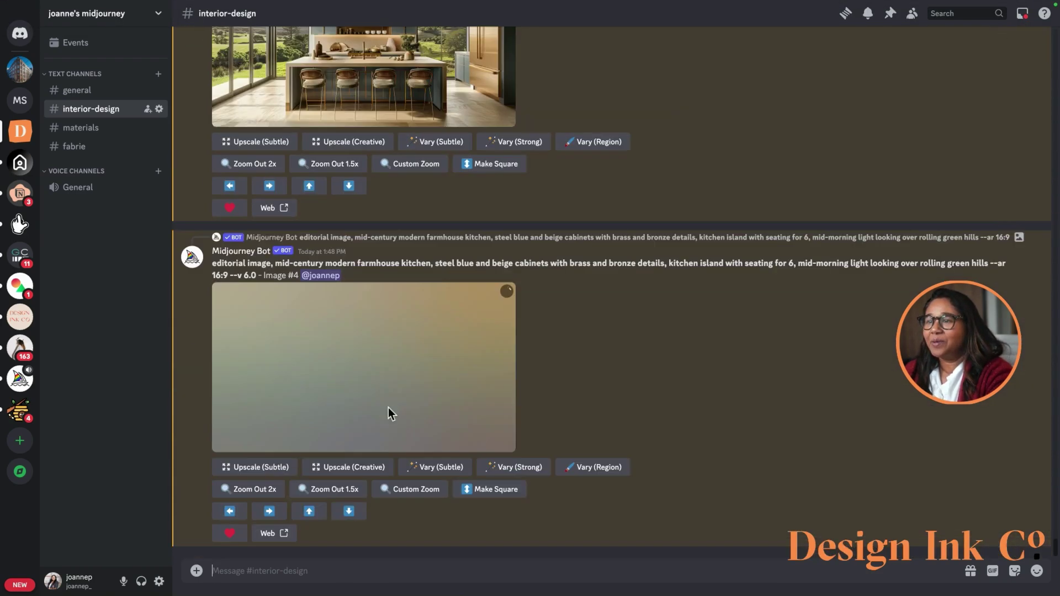
{"action": "scroll", "coordinate": [389, 406], "scroll_direction": "up", "scroll_amount": 15}
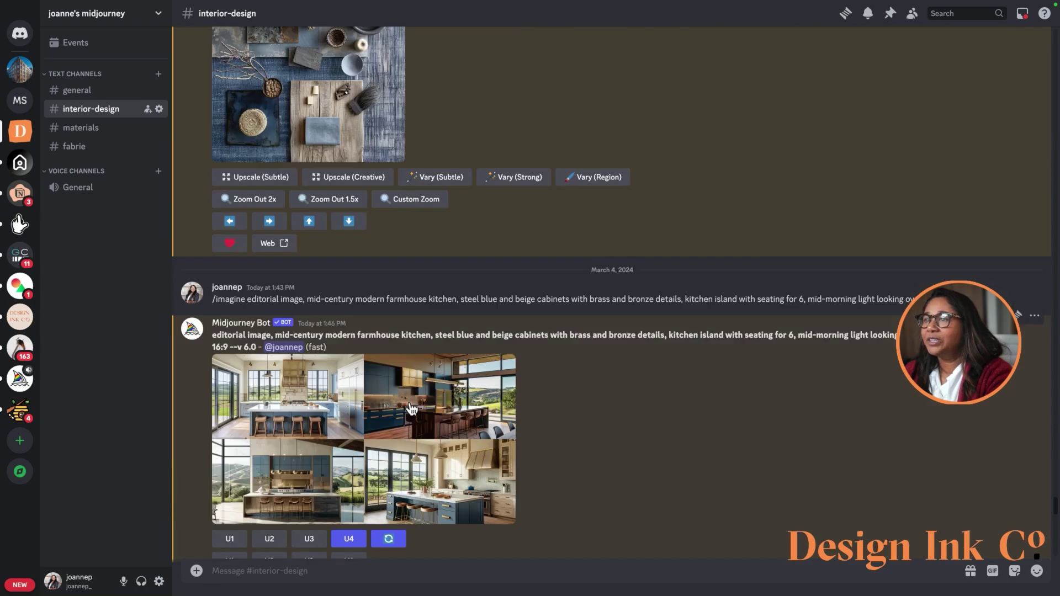
{"action": "scroll", "coordinate": [409, 407], "scroll_direction": "down", "scroll_amount": 5}
{"action": "scroll", "coordinate": [410, 402], "scroll_direction": "down", "scroll_amount": 15}
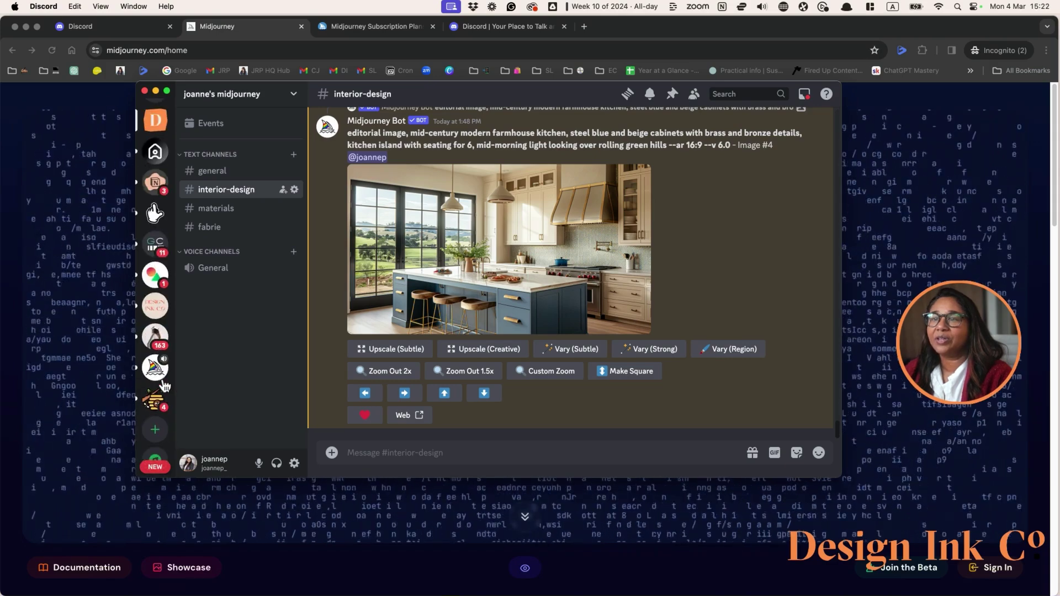
Create a personal Discord server named New MidJourney Server from scratch, skipping the question about its audience.
{"action": "left_click", "coordinate": [157, 430]}
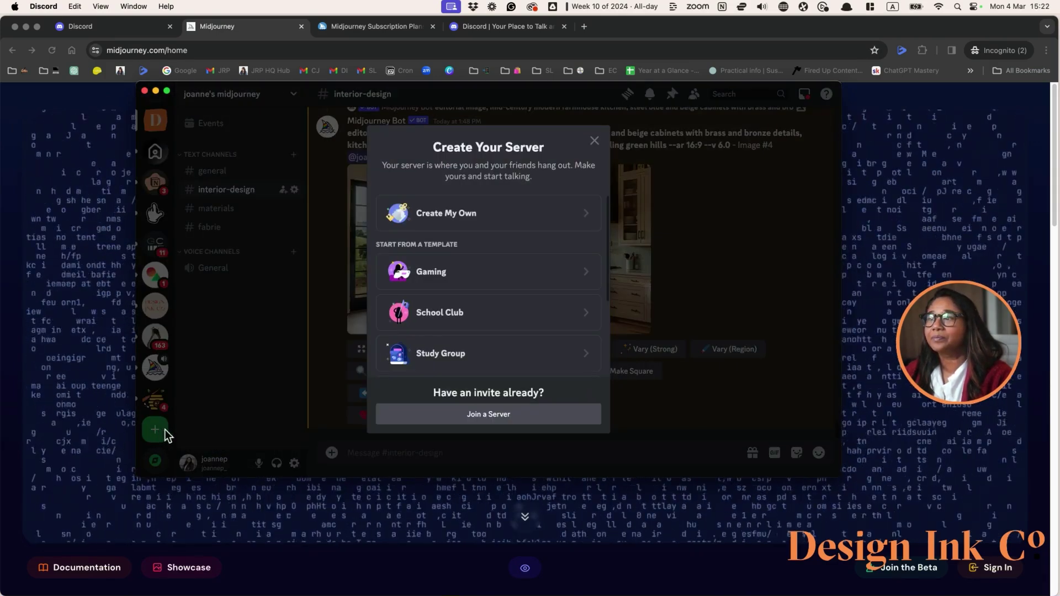
{"action": "left_click", "coordinate": [513, 222]}
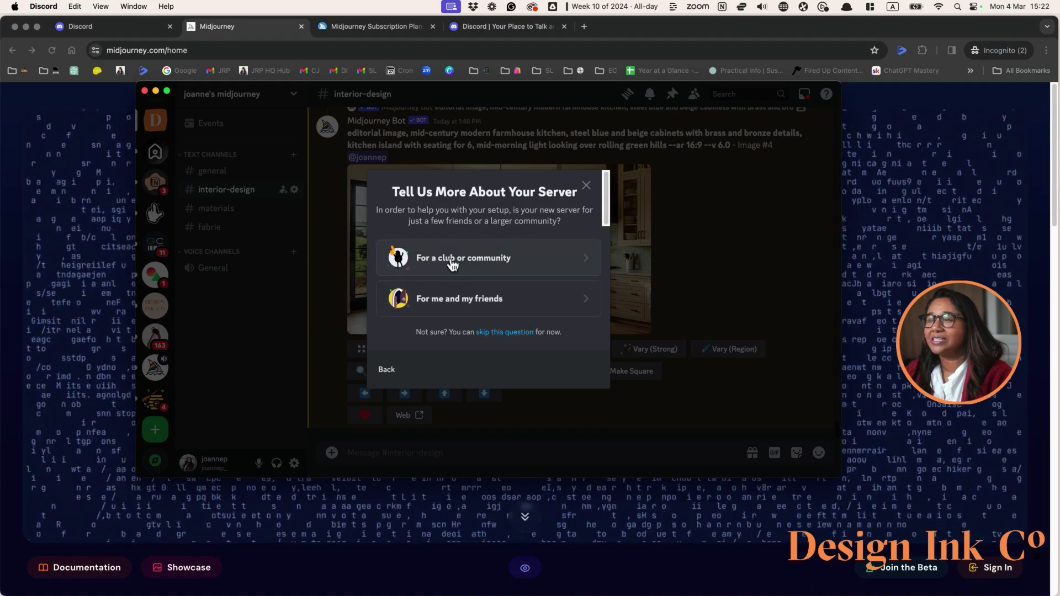
{"action": "left_click", "coordinate": [515, 333]}
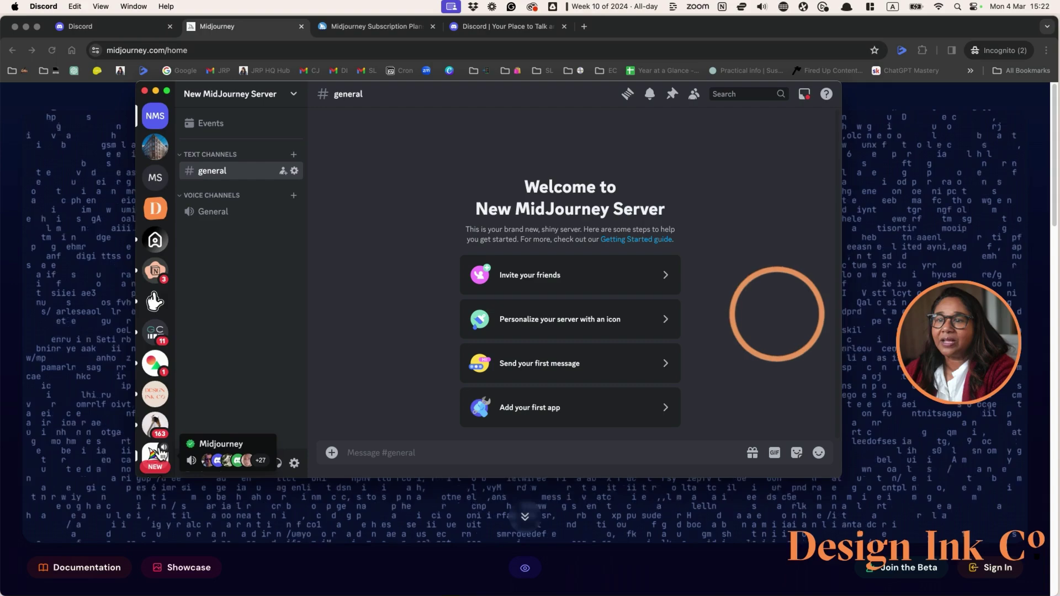
In the official Midjourney server, show the member list and open the Midjourney Bot's full profile.
{"action": "scroll", "coordinate": [156, 449], "scroll_direction": "down", "scroll_amount": 3}
{"action": "left_click", "coordinate": [159, 378]}
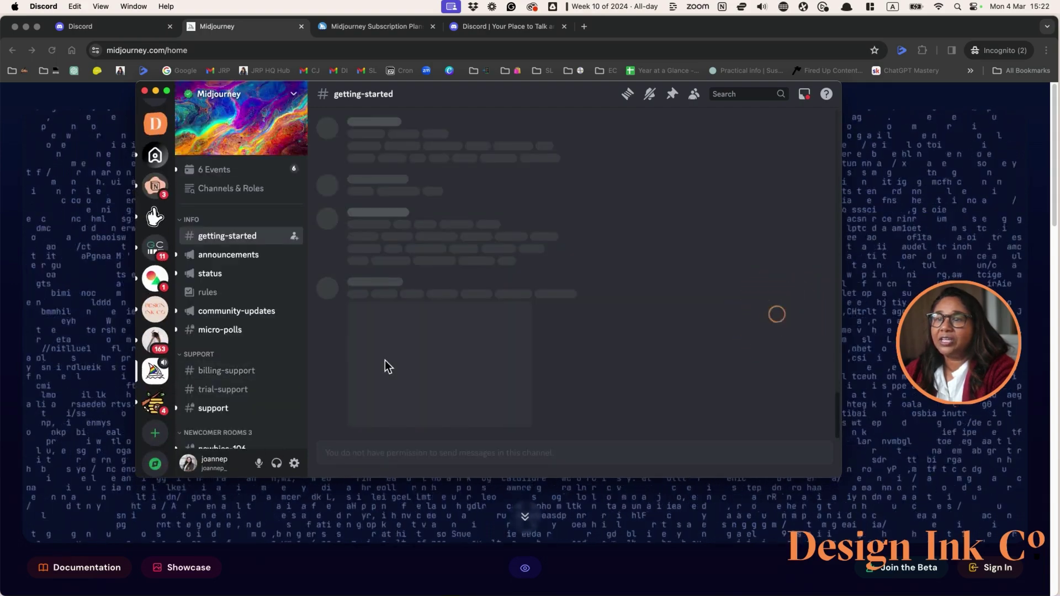
{"action": "left_click", "coordinate": [694, 95]}
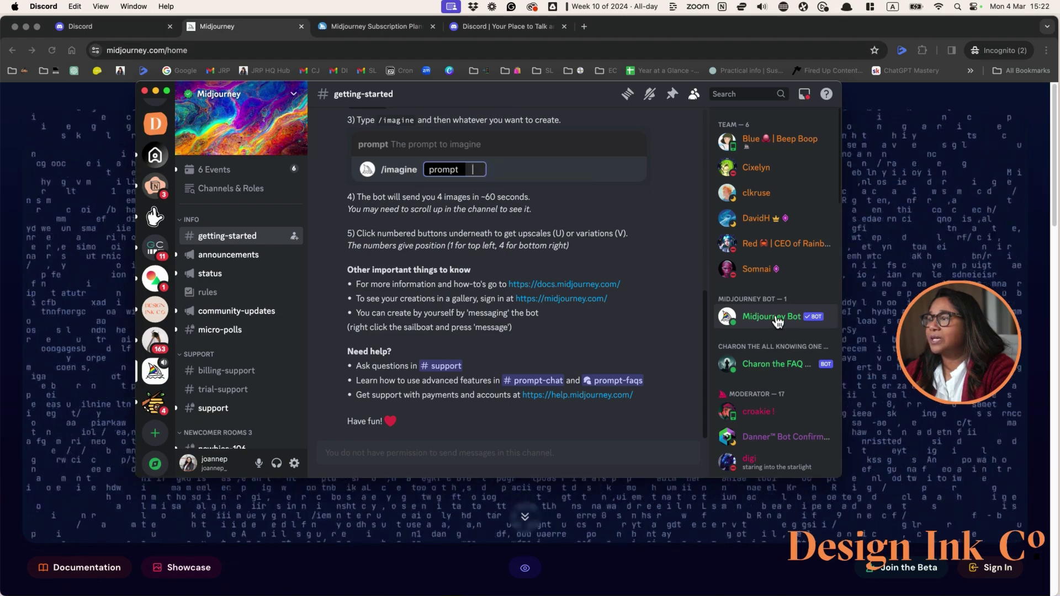
{"action": "right_click", "coordinate": [777, 320]}
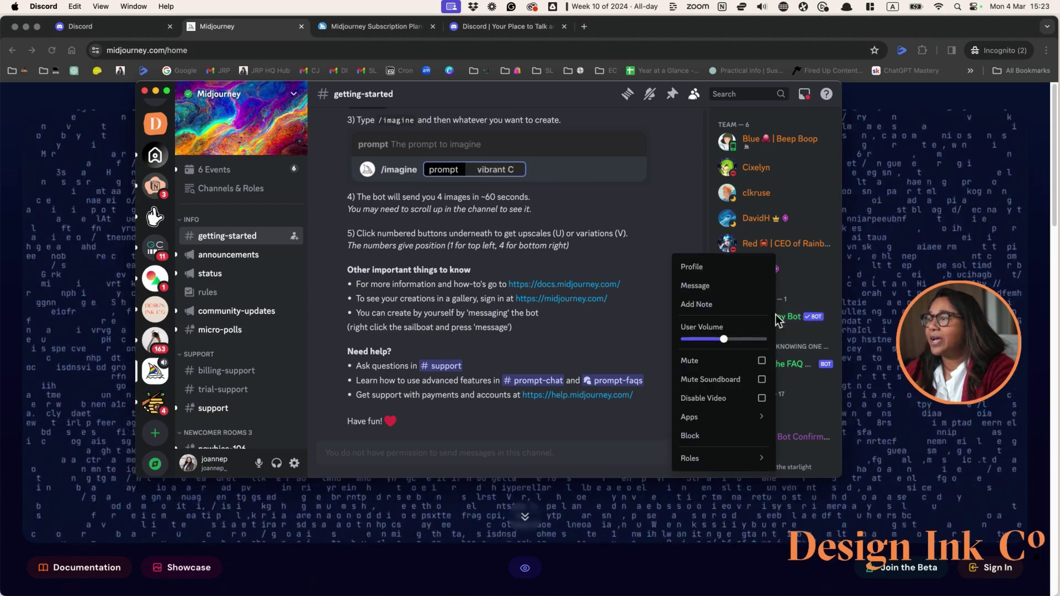
{"action": "left_click", "coordinate": [721, 269]}
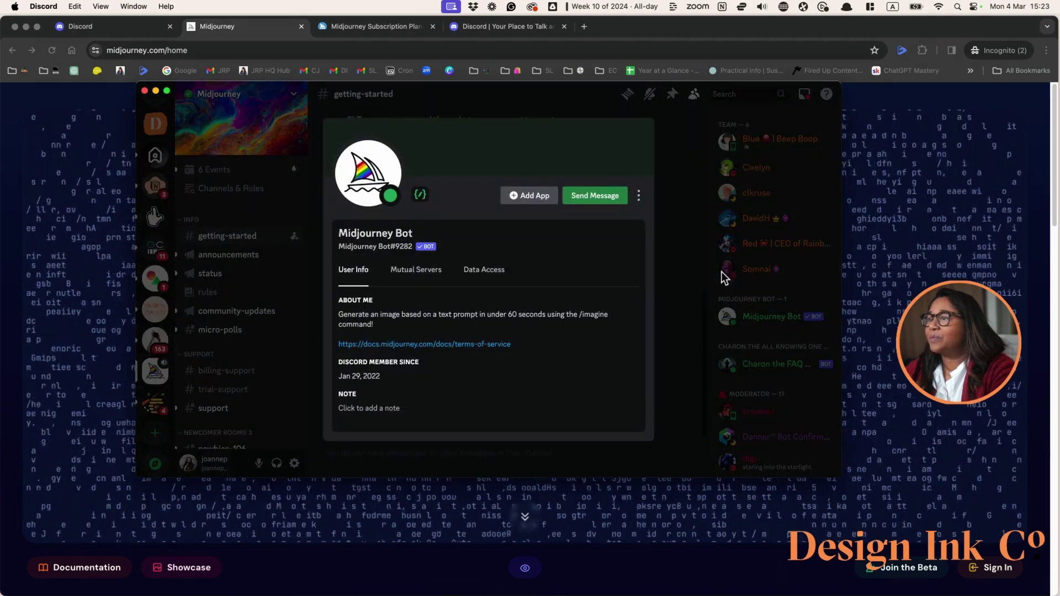
Add the Midjourney Bot to New MidJourney Server, authorize its requested permissions, and go to that server.
{"action": "left_click", "coordinate": [530, 197]}
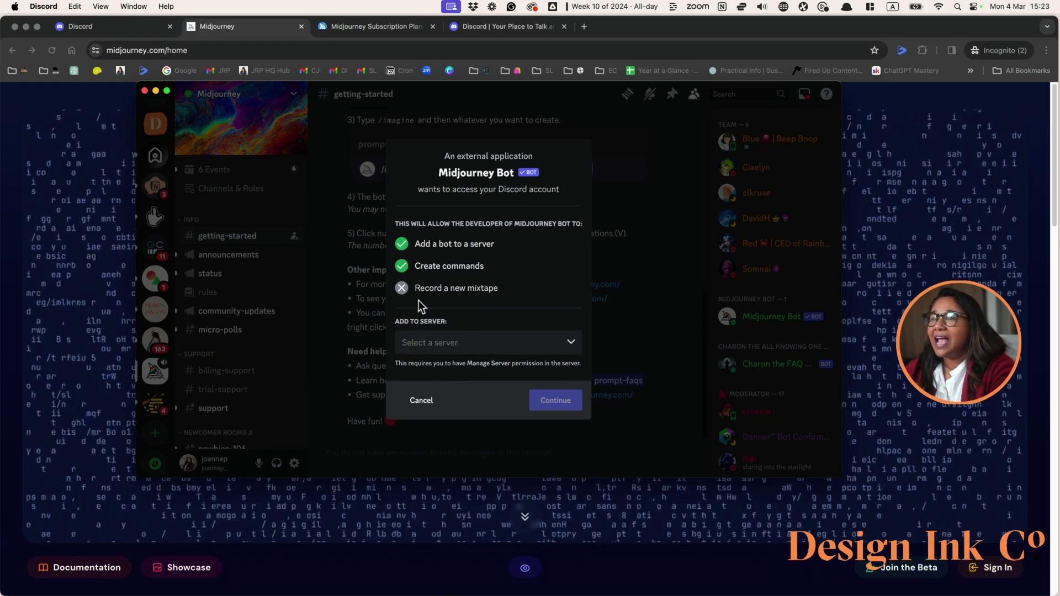
{"action": "left_click", "coordinate": [571, 352]}
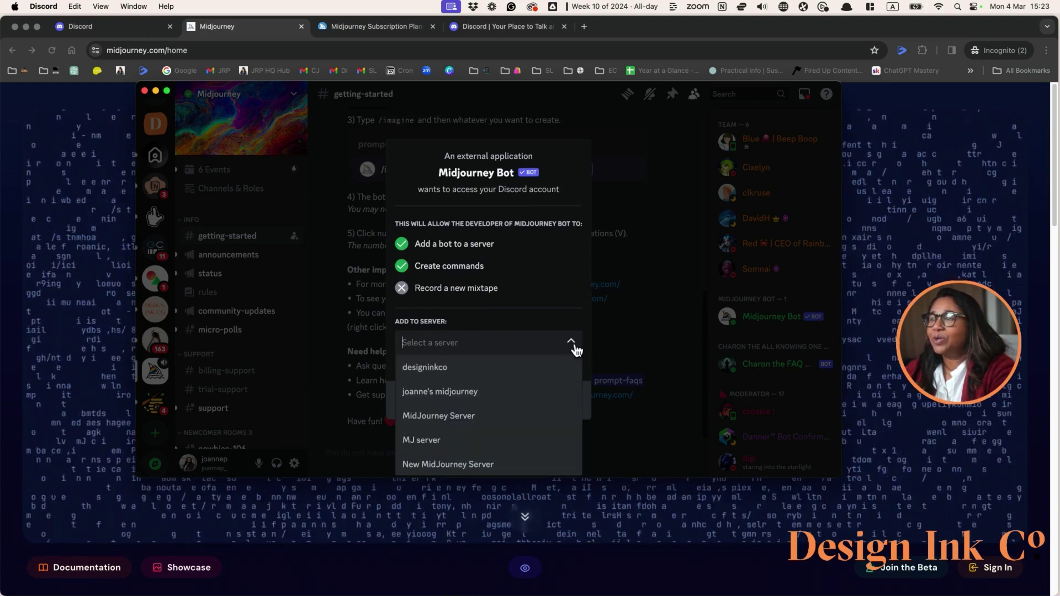
{"action": "left_click", "coordinate": [473, 464]}
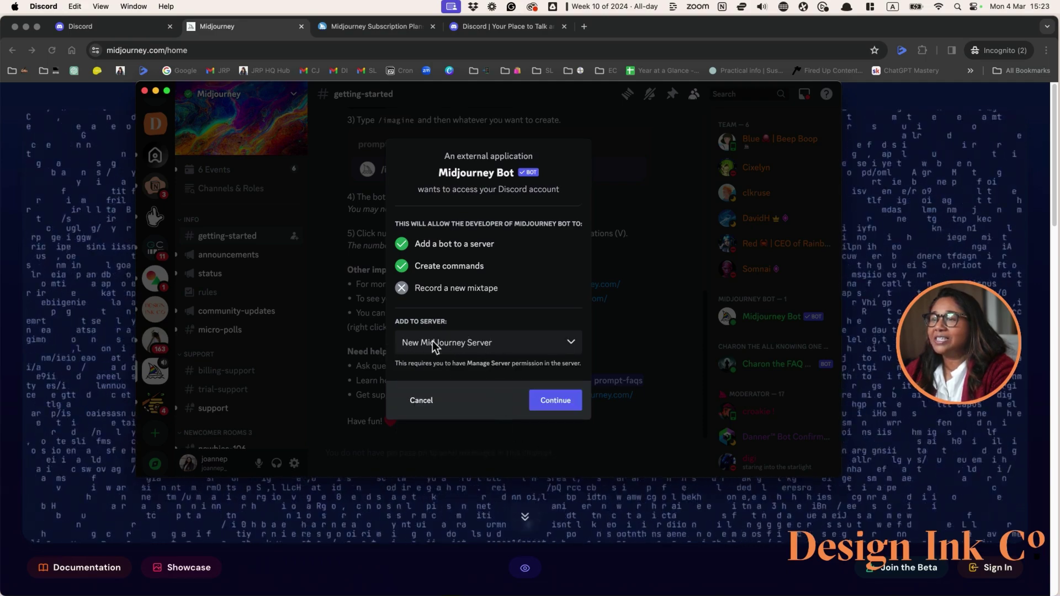
{"action": "left_click", "coordinate": [556, 400]}
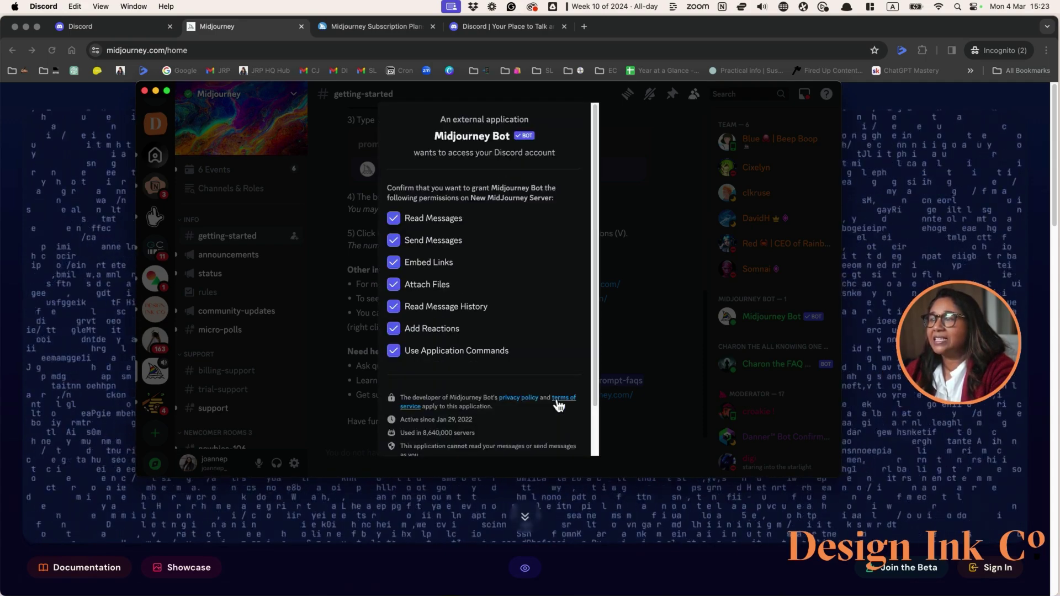
{"action": "scroll", "coordinate": [499, 330], "scroll_direction": "down", "scroll_amount": 2}
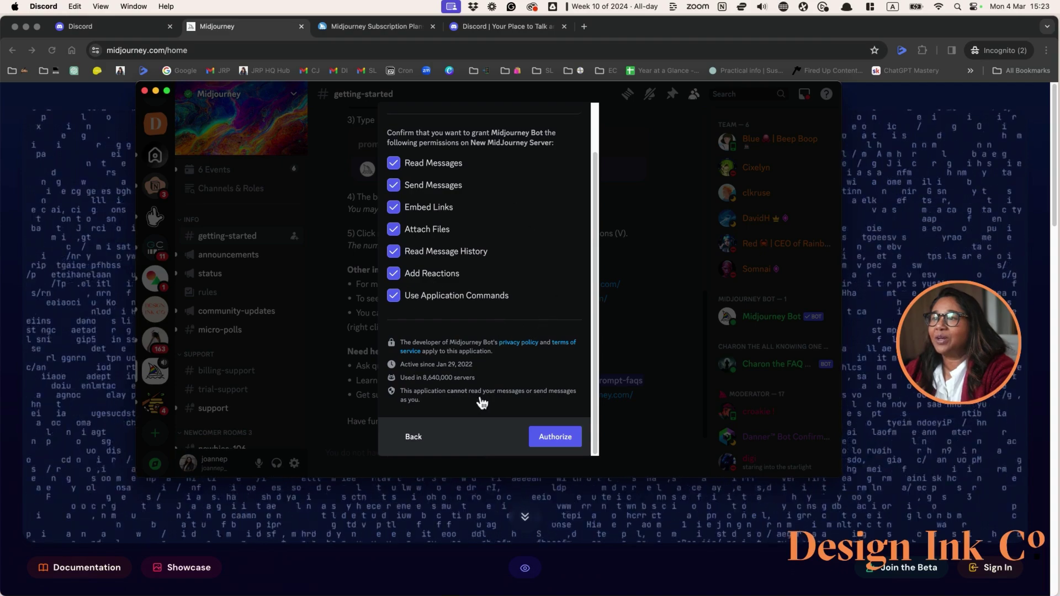
{"action": "left_click", "coordinate": [550, 442]}
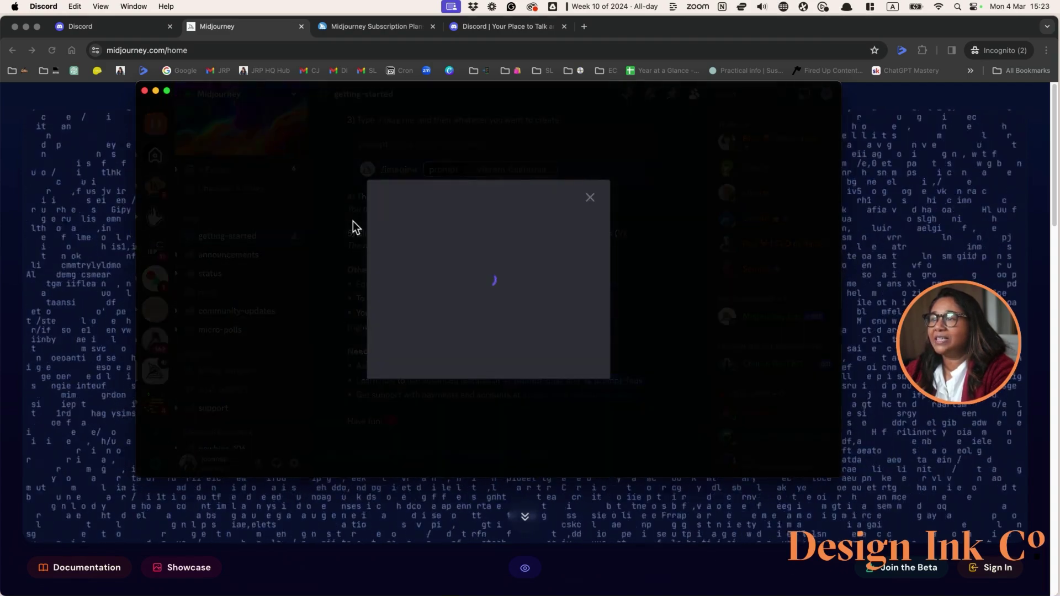
{"action": "left_click", "coordinate": [422, 330]}
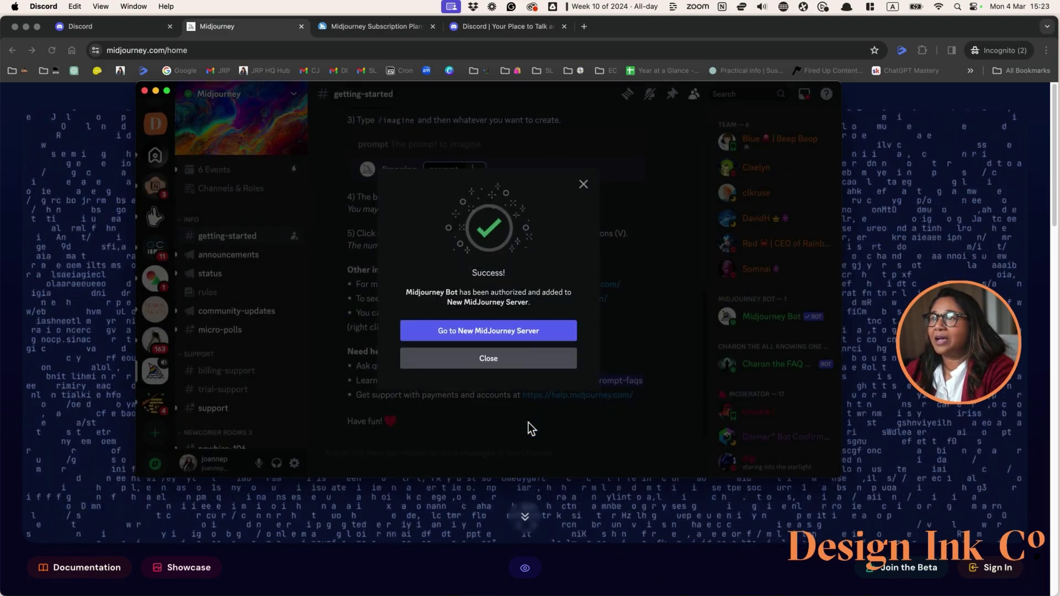
{"action": "left_click", "coordinate": [516, 332]}
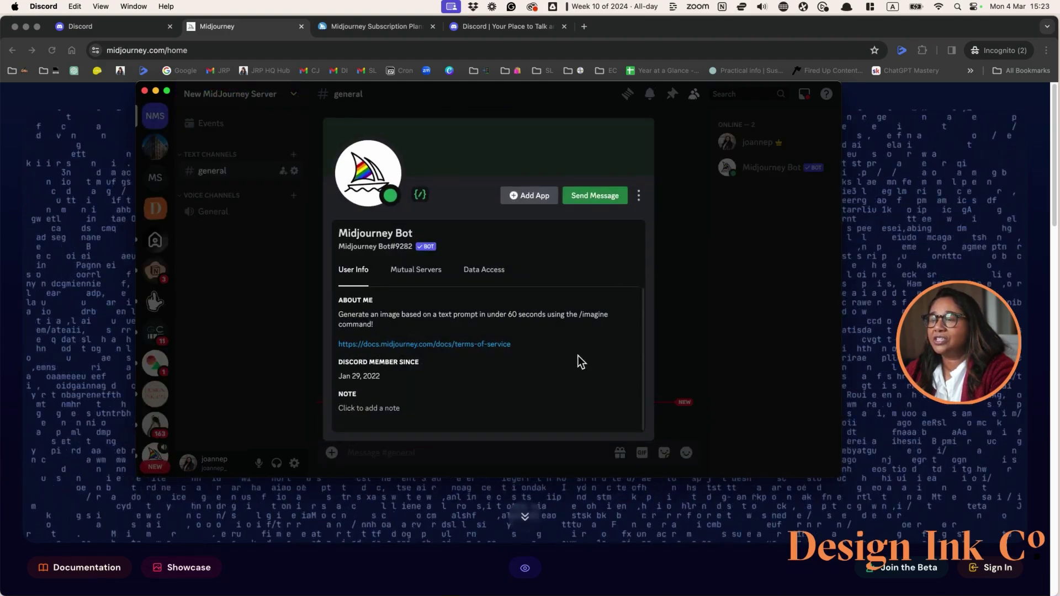
{"action": "left_click", "coordinate": [736, 345]}
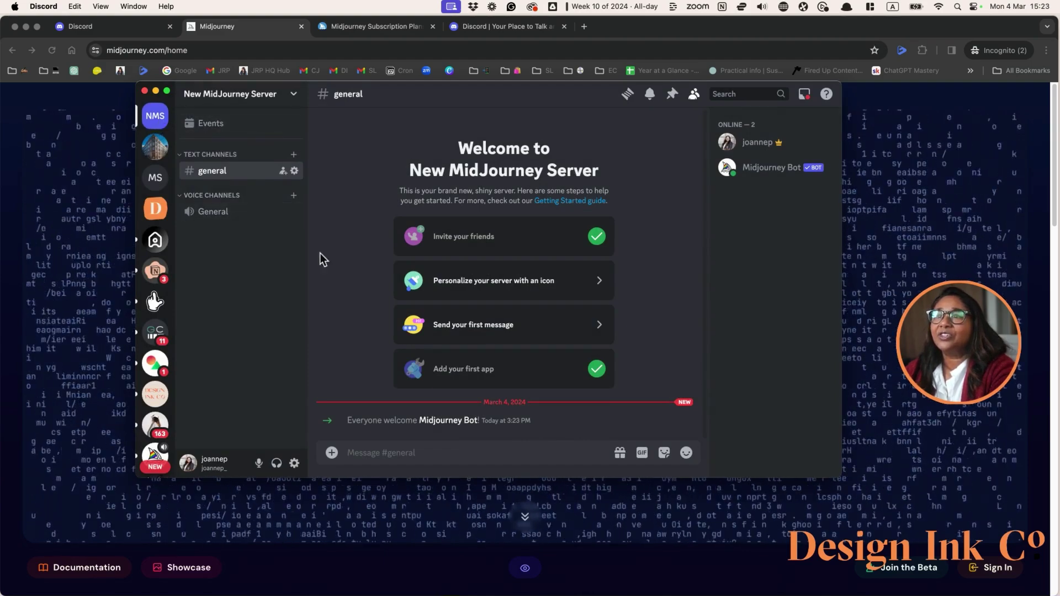
Set the bathroom photo as New MidJourney Server's icon and save the change.
{"action": "left_click", "coordinate": [501, 277]}
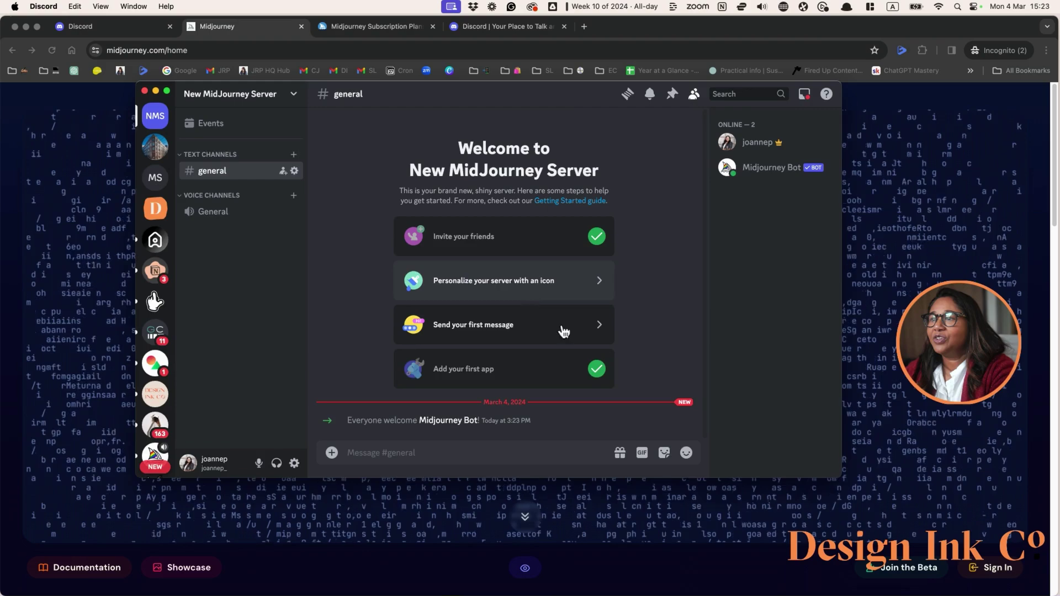
{"action": "left_click", "coordinate": [459, 179]}
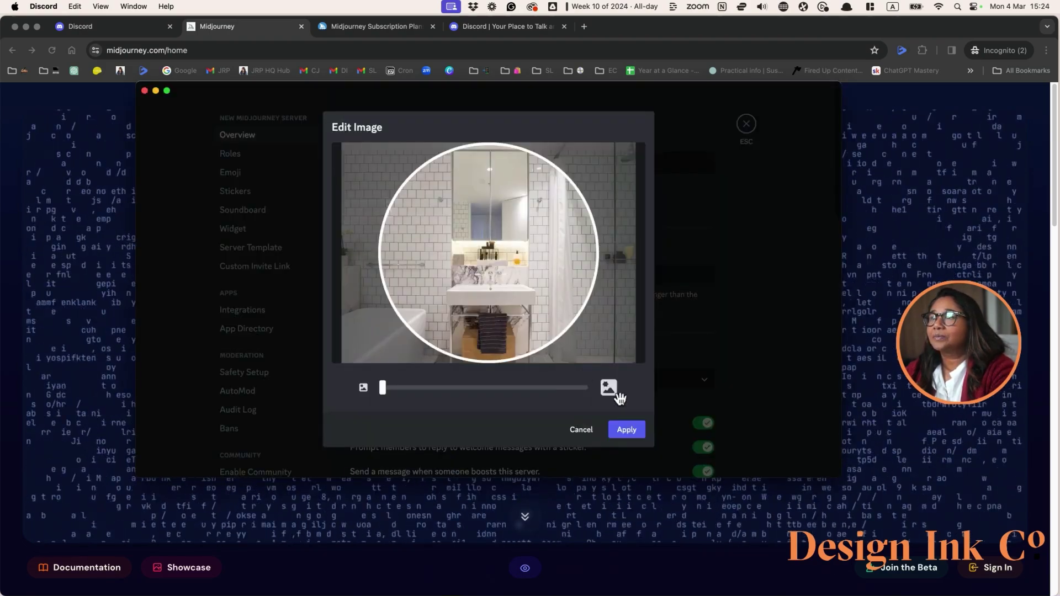
{"action": "left_click", "coordinate": [627, 429]}
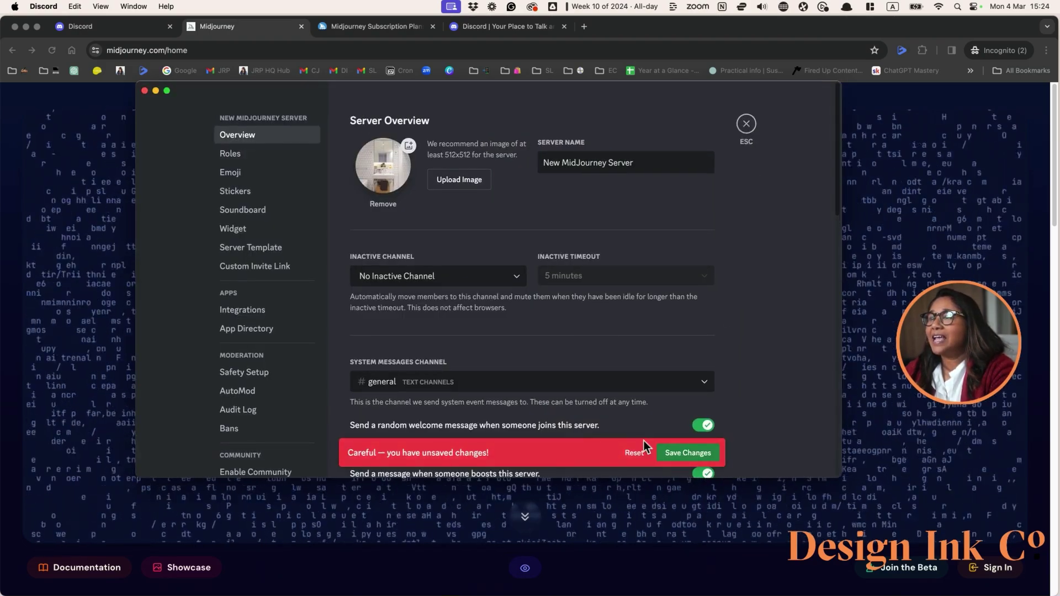
{"action": "left_click", "coordinate": [686, 446]}
{"action": "key", "text": "Escape"}
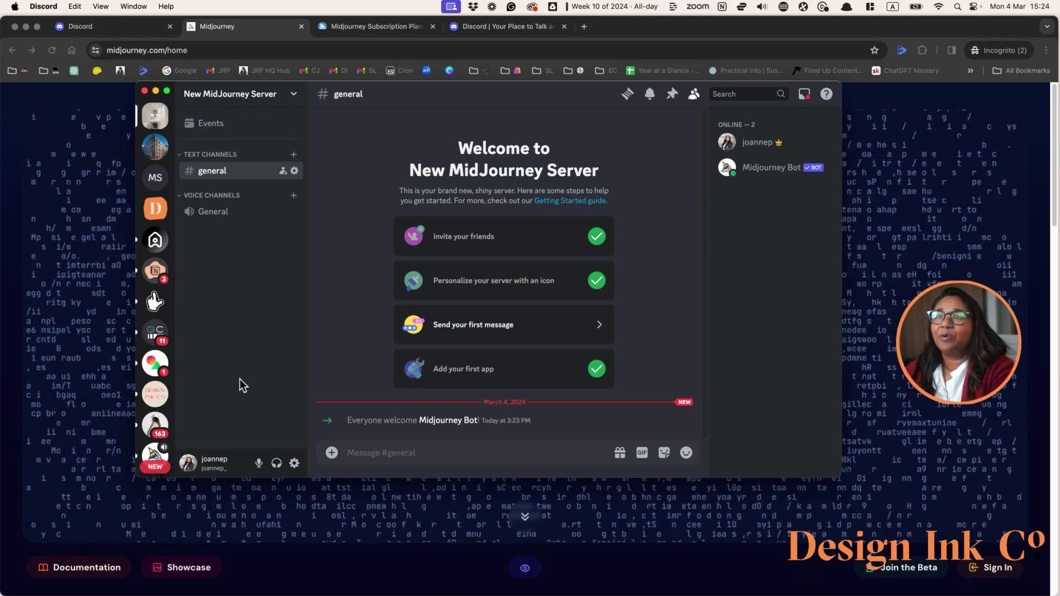
Create a text channel named new-project-name in New MidJourney Server and start a message in it.
{"action": "left_click", "coordinate": [159, 212]}
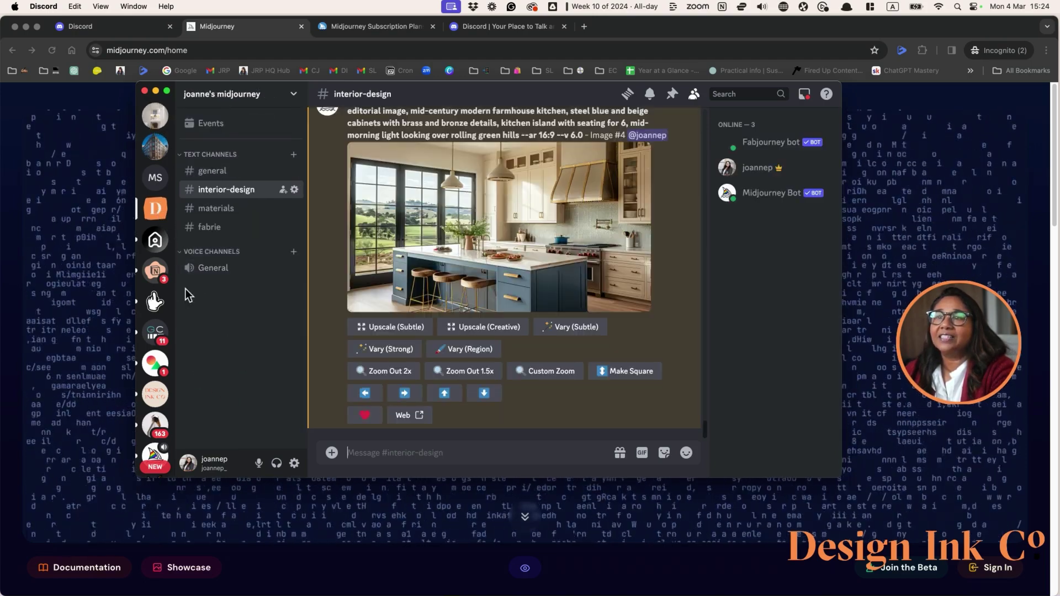
{"action": "left_click", "coordinate": [155, 116]}
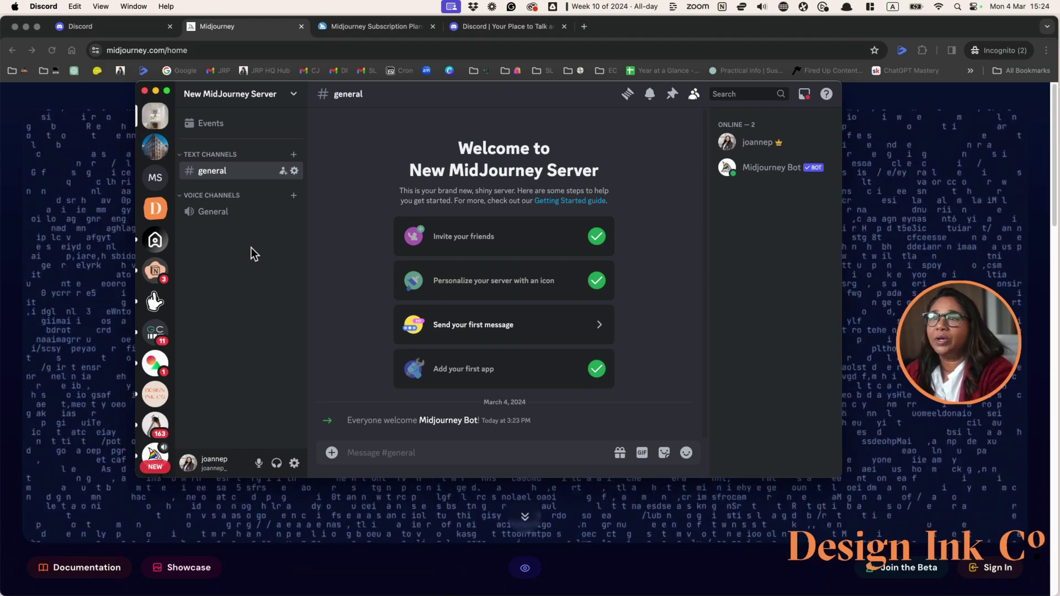
{"action": "left_click", "coordinate": [293, 156]}
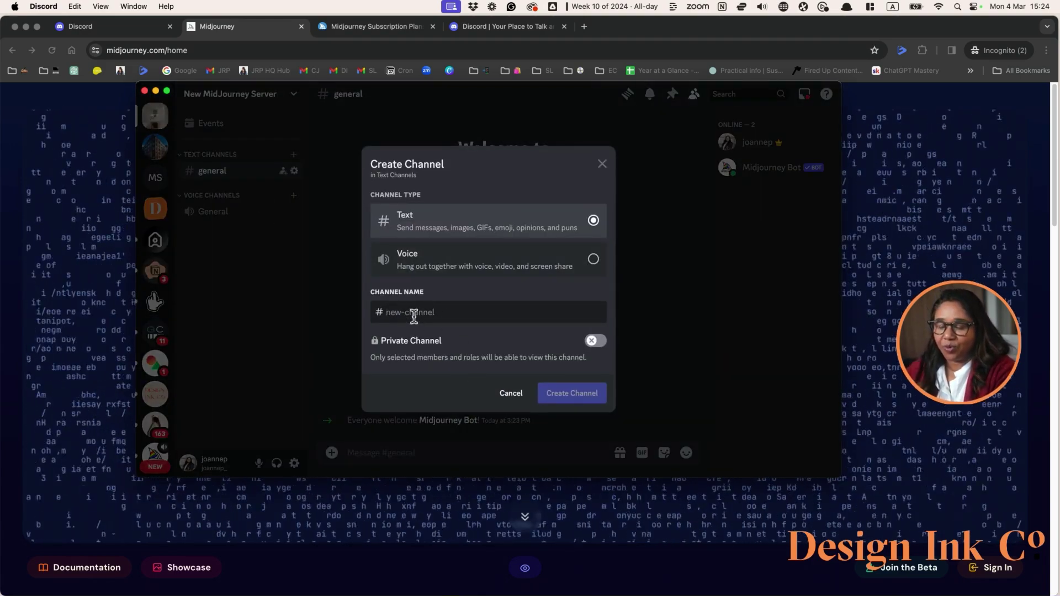
{"action": "type", "text": "new-"}
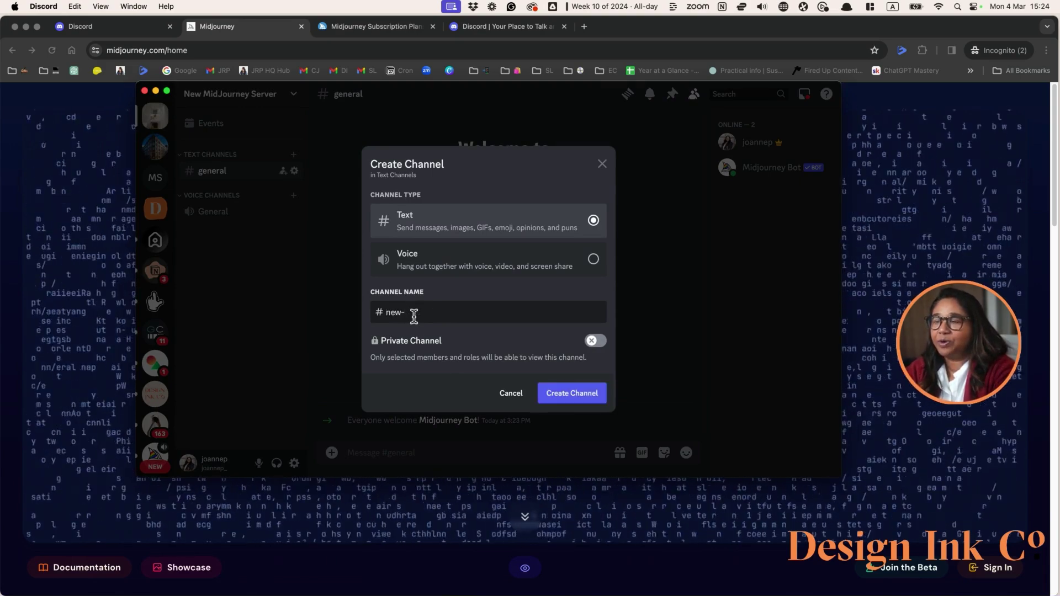
{"action": "type", "text": "project-name"}
{"action": "key", "text": "Return"}
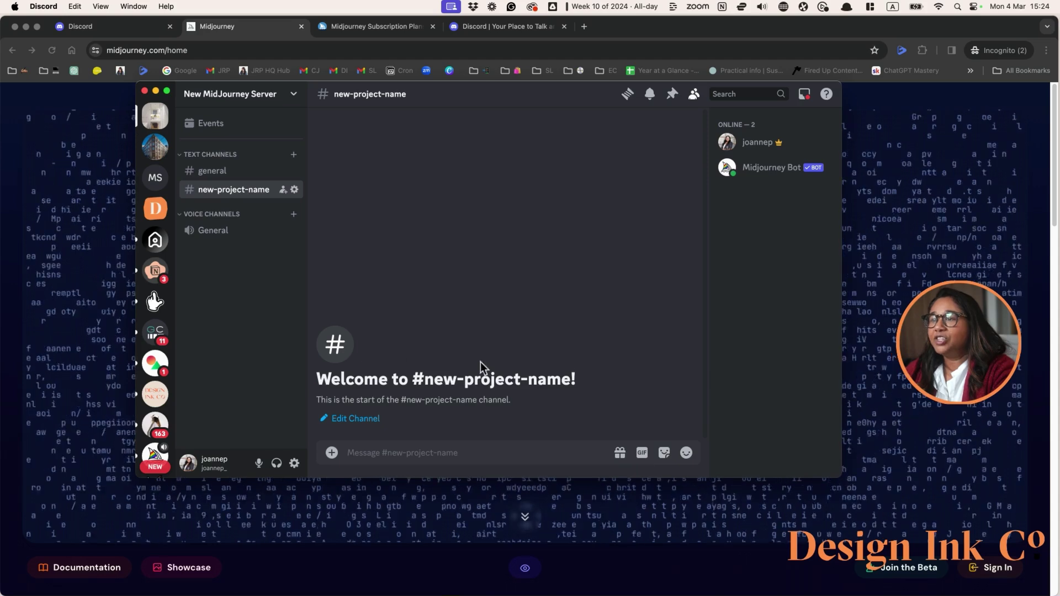
{"action": "left_click", "coordinate": [367, 452]}
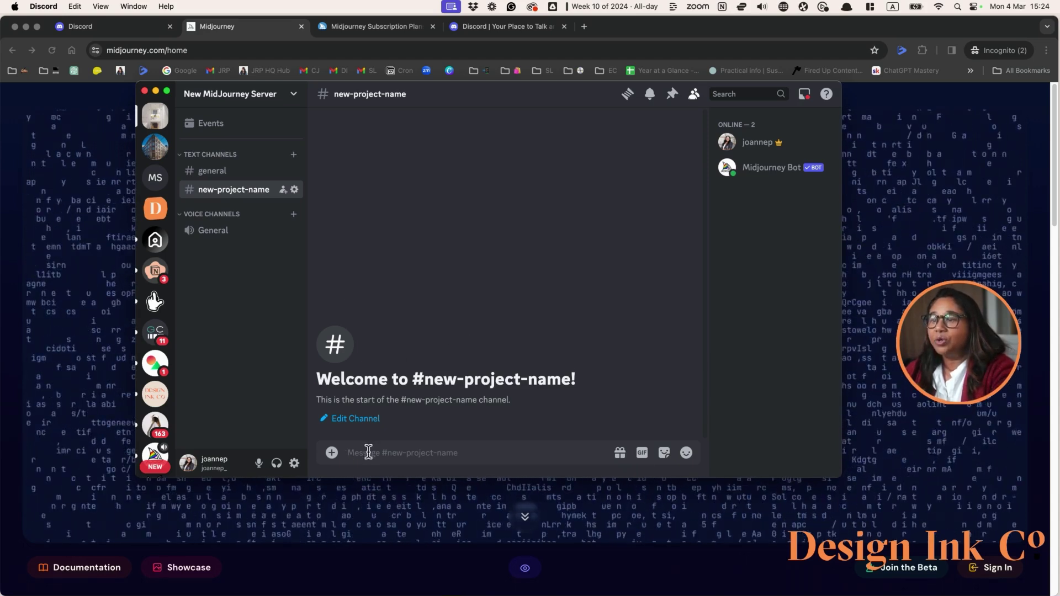